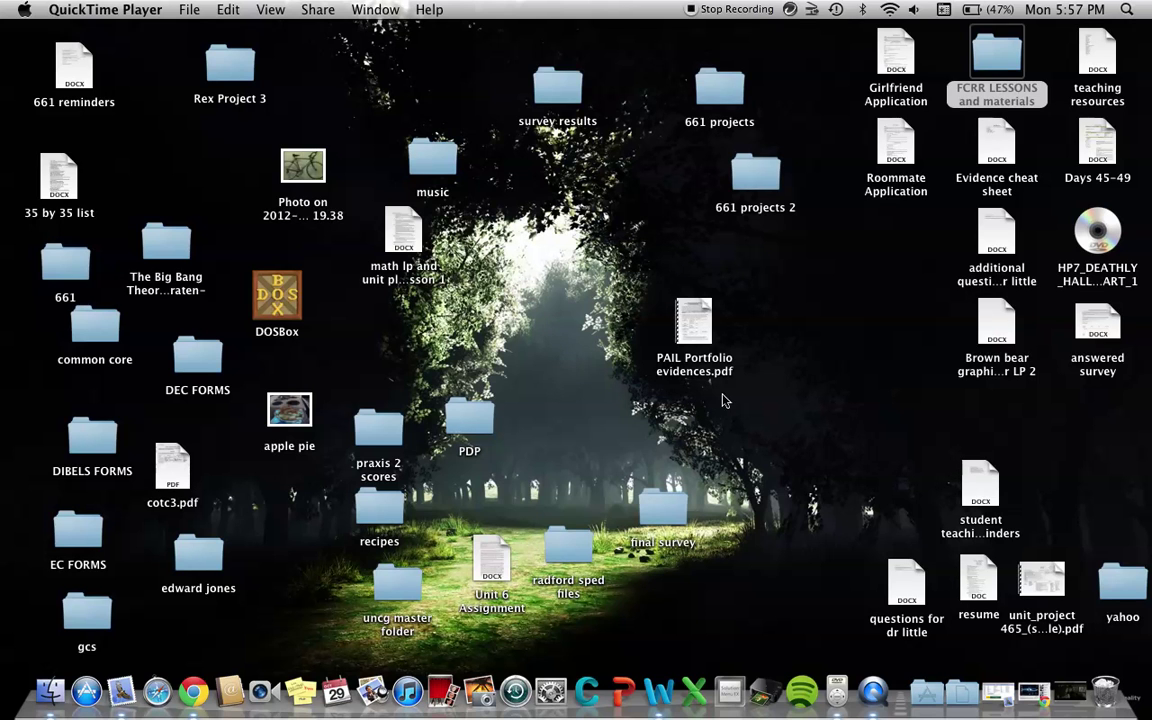
- Switch to Microsoft Word and start a blank document from the document gallery
left_click(659, 683)
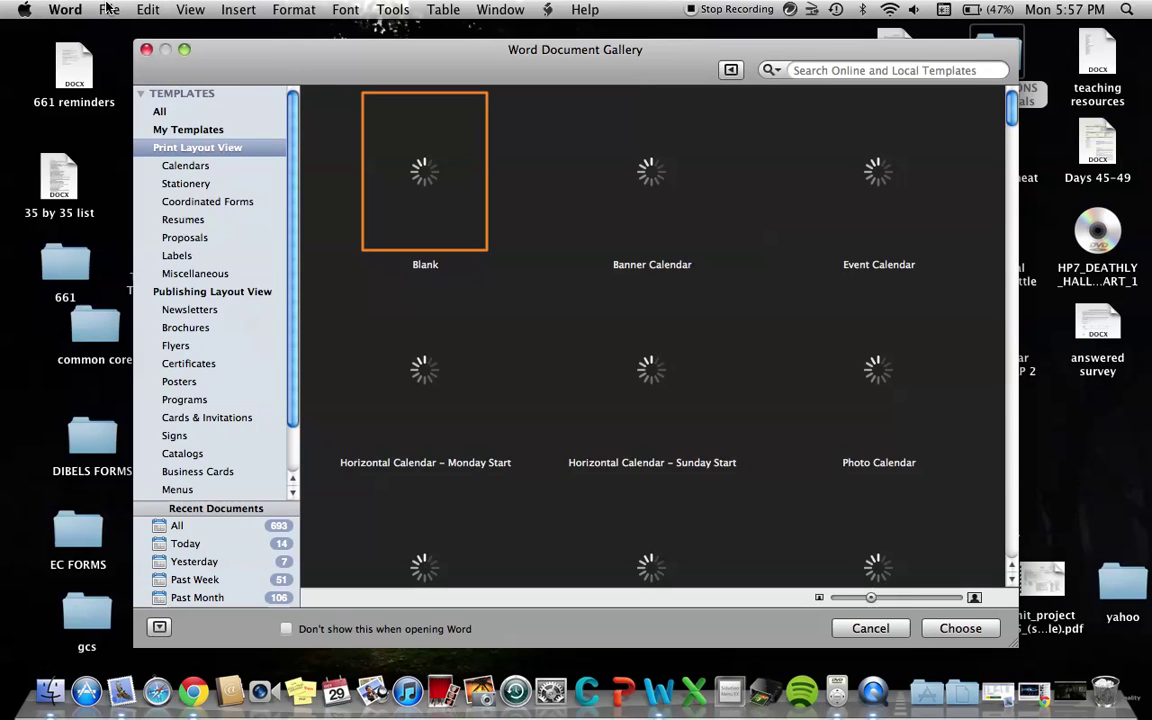
left_click(108, 9)
left_click(411, 159)
key("Escape")
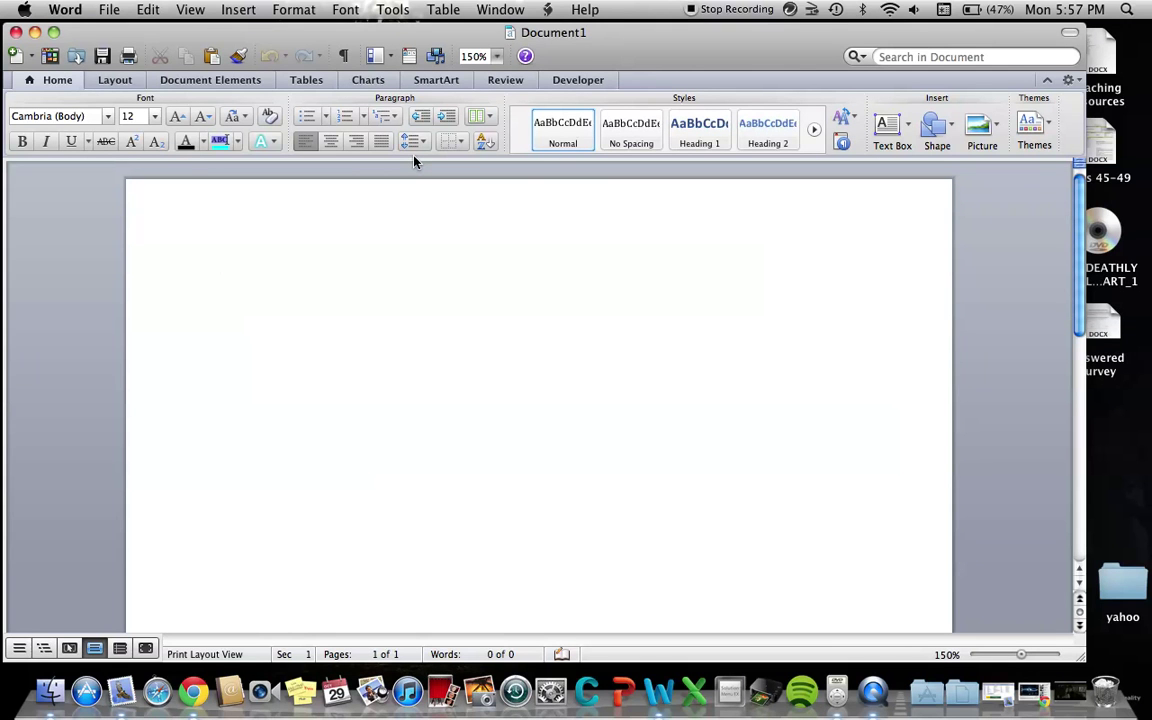
- Make sure the Developer tab is enabled for Print Layout View in Word's ribbon preferences
left_click(590, 88)
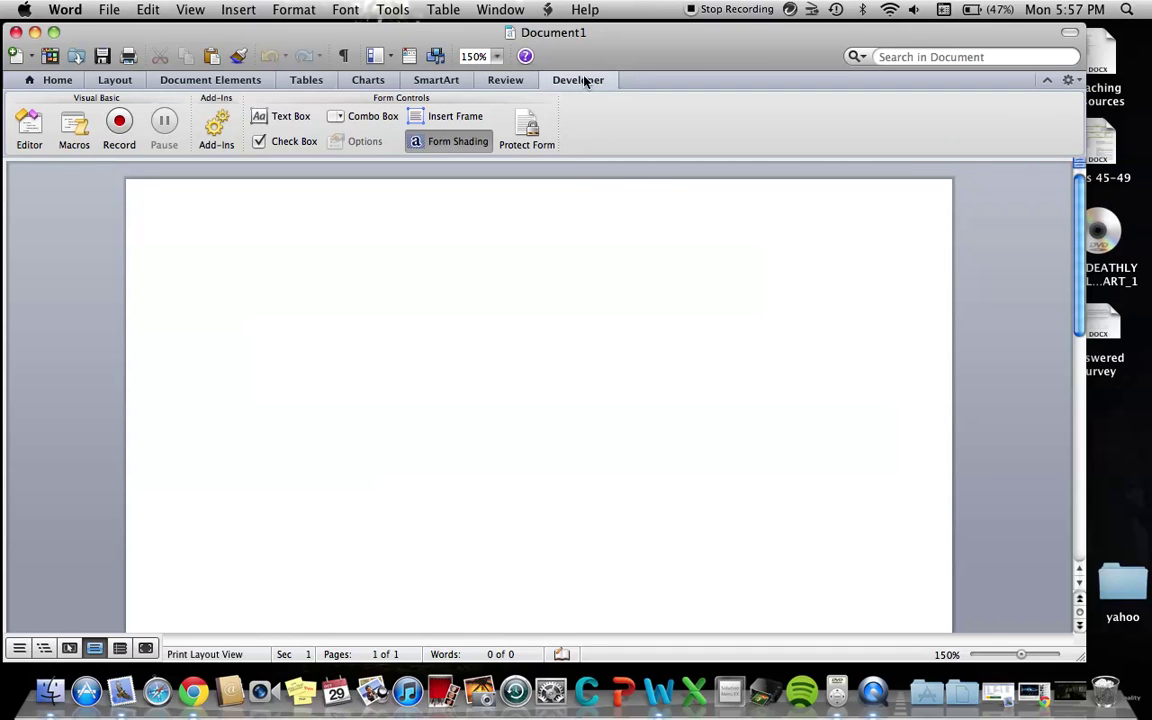
left_click(47, 86)
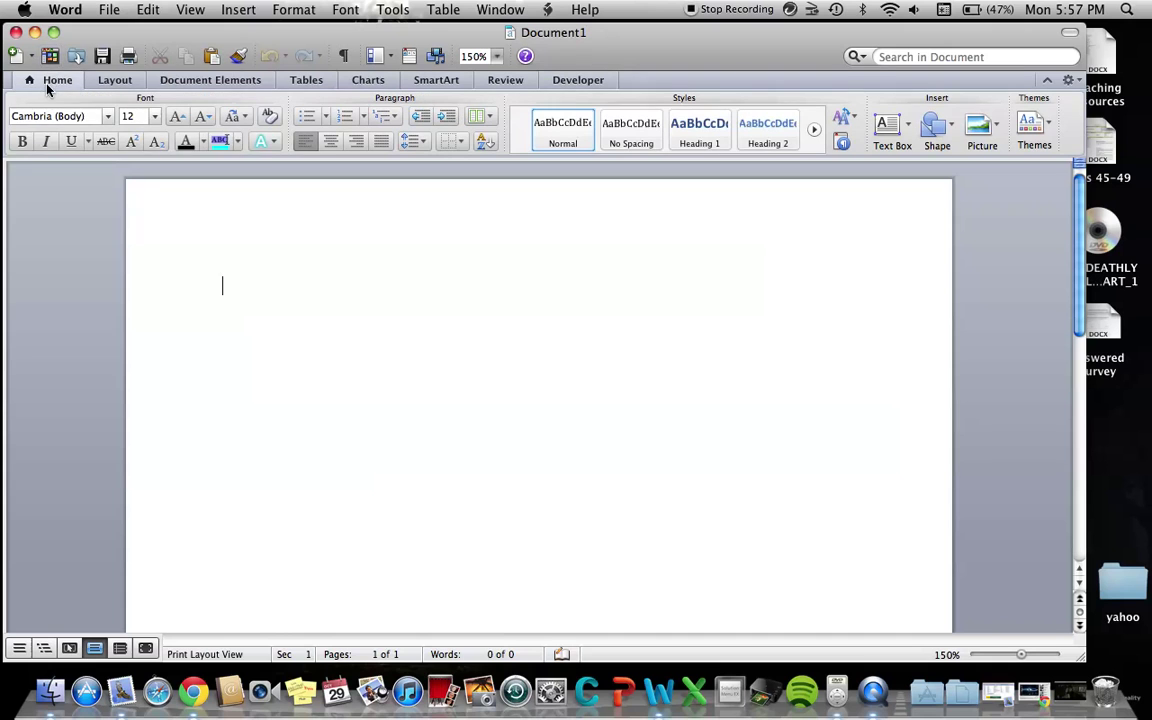
left_click(26, 11)
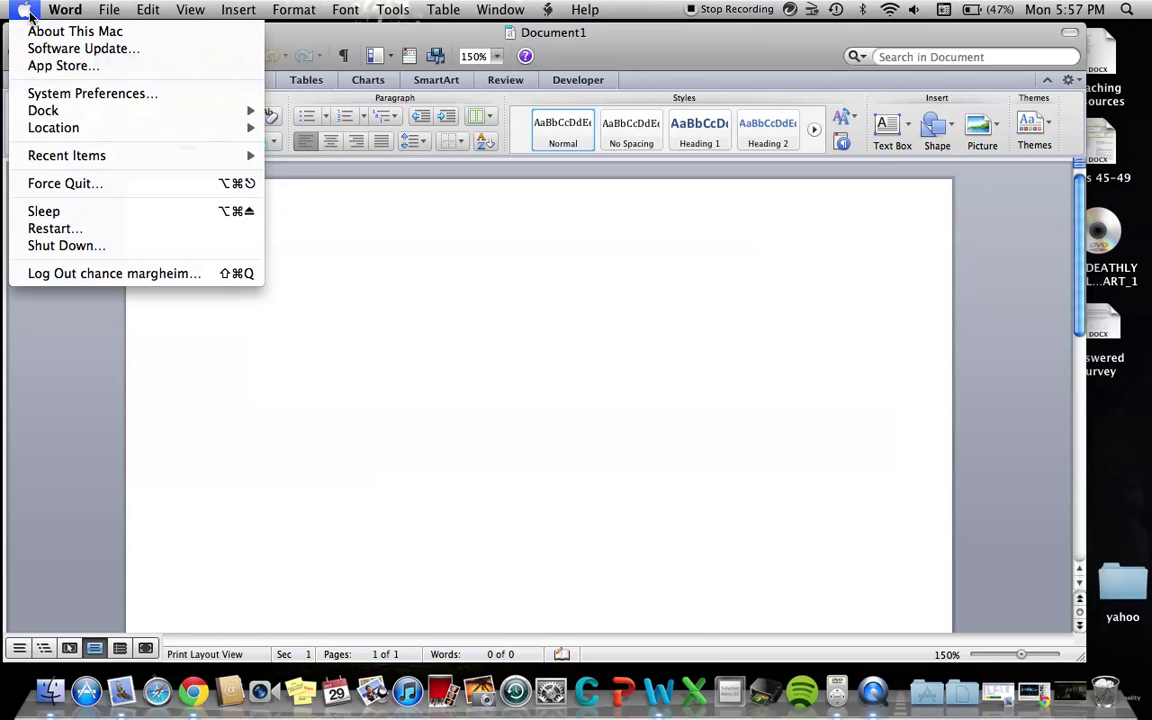
mouse_move(54, 14)
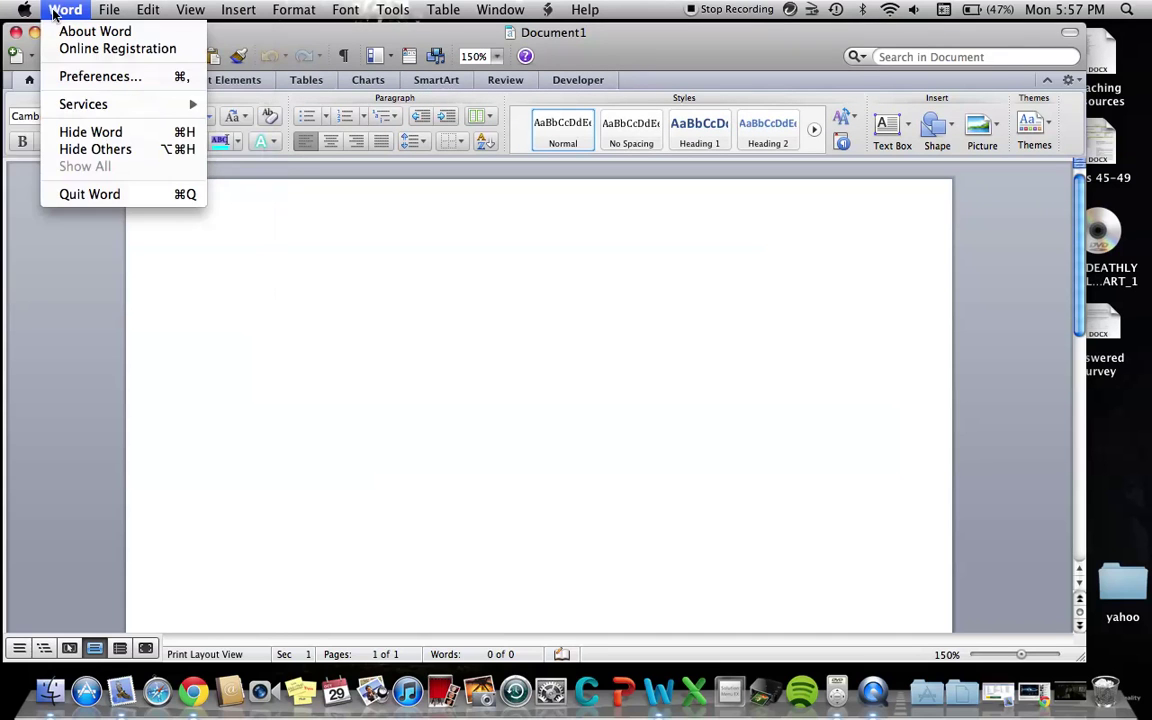
left_click(76, 75)
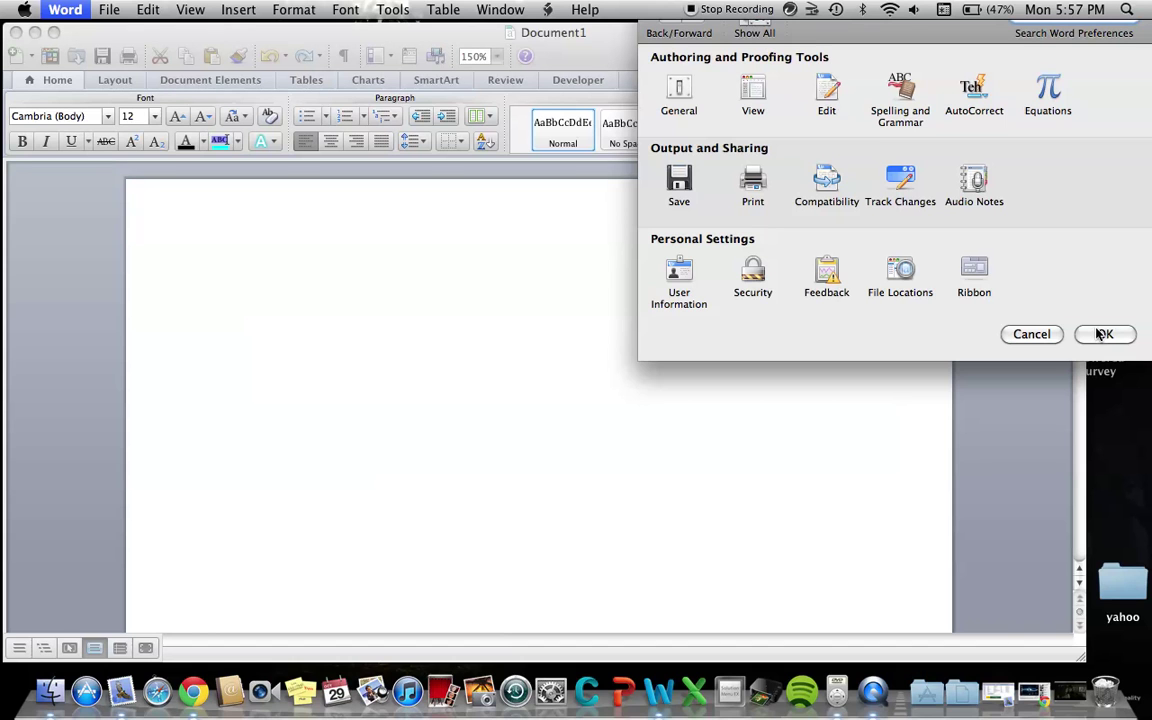
left_click(977, 272)
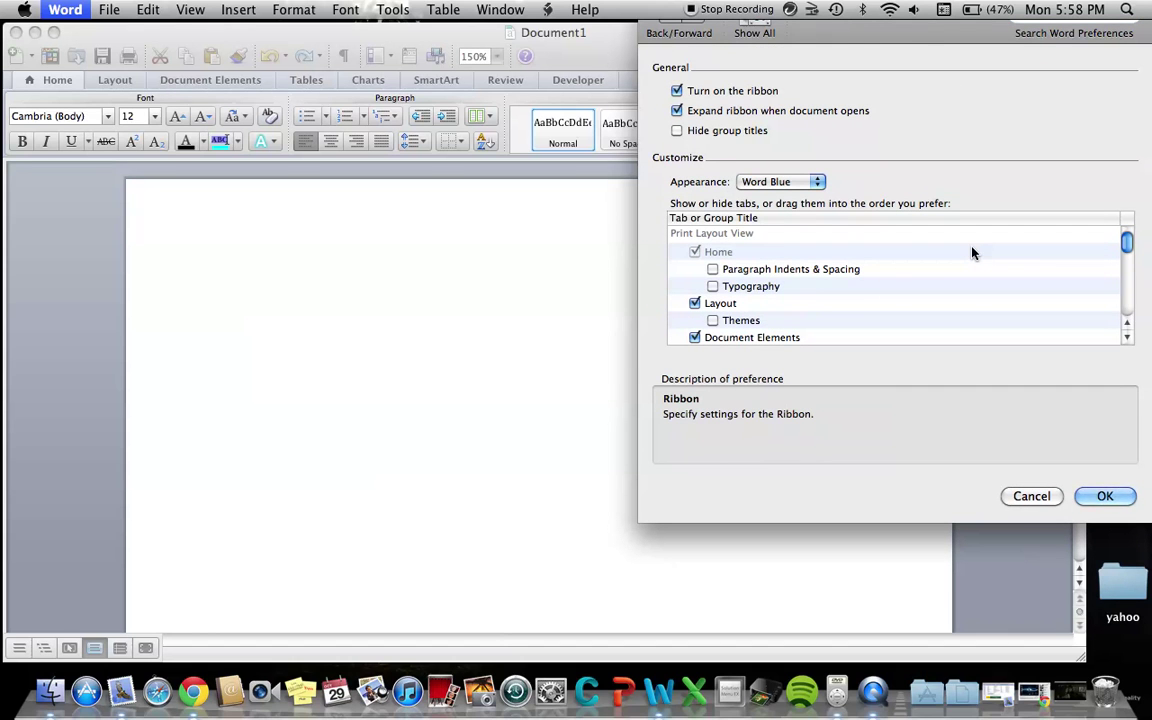
scroll(972, 253, "down", 5)
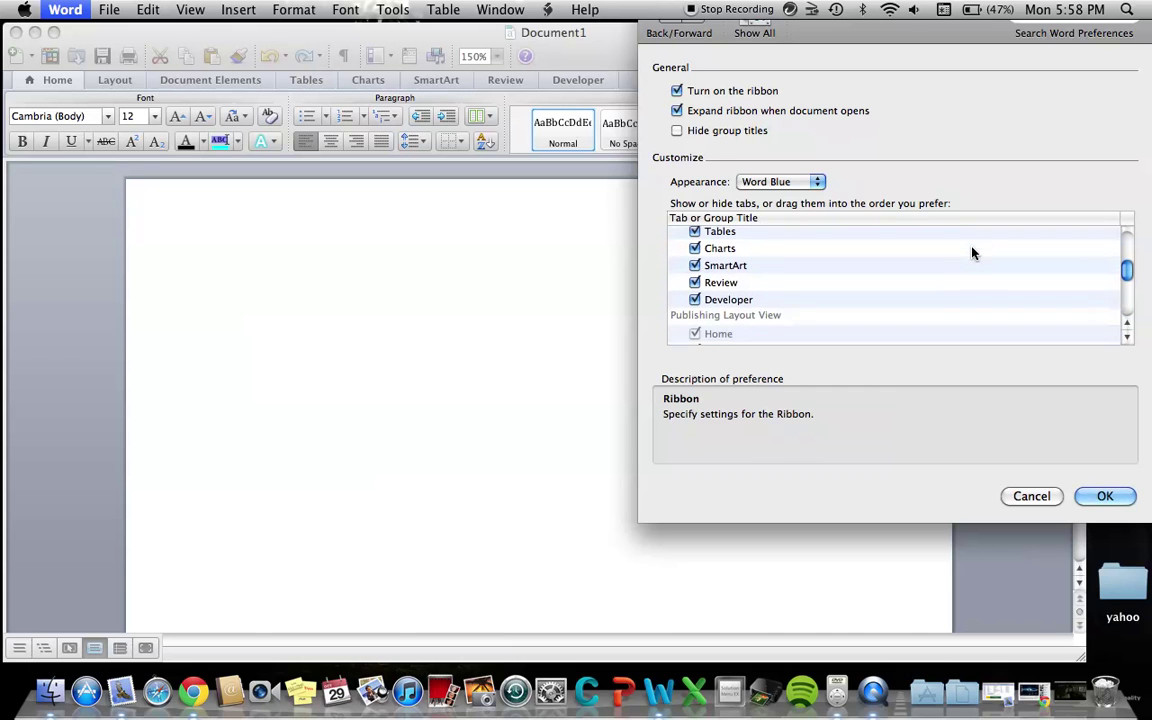
left_click(694, 300)
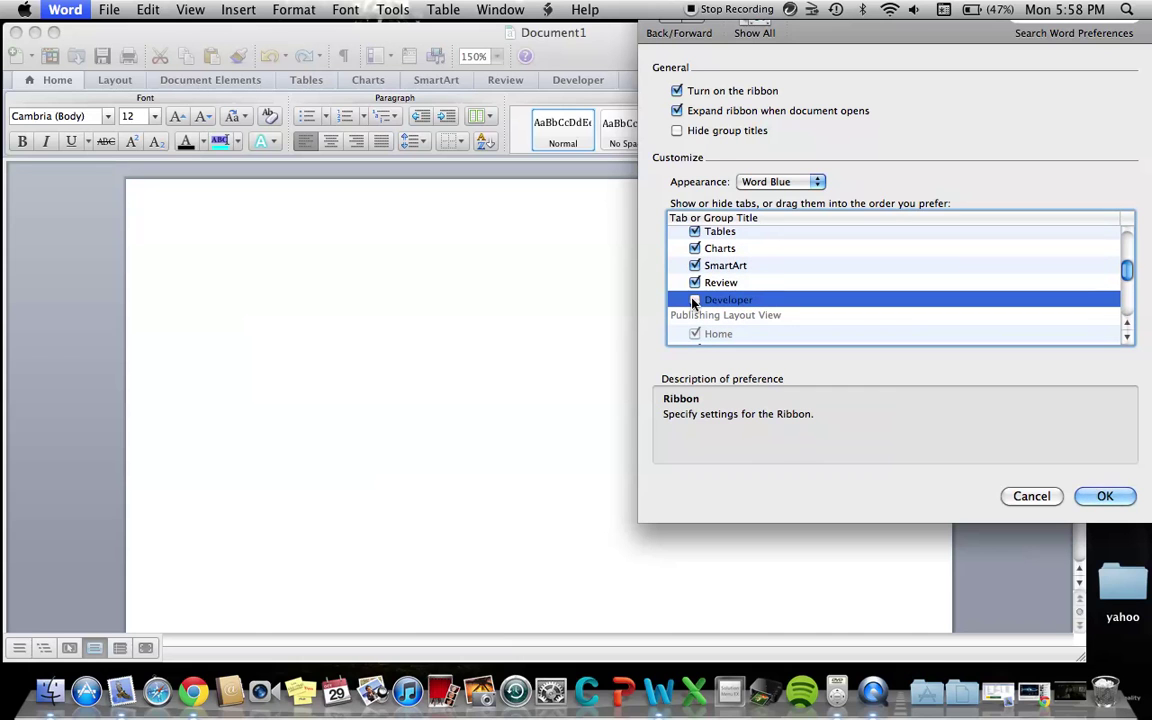
left_click(1101, 497)
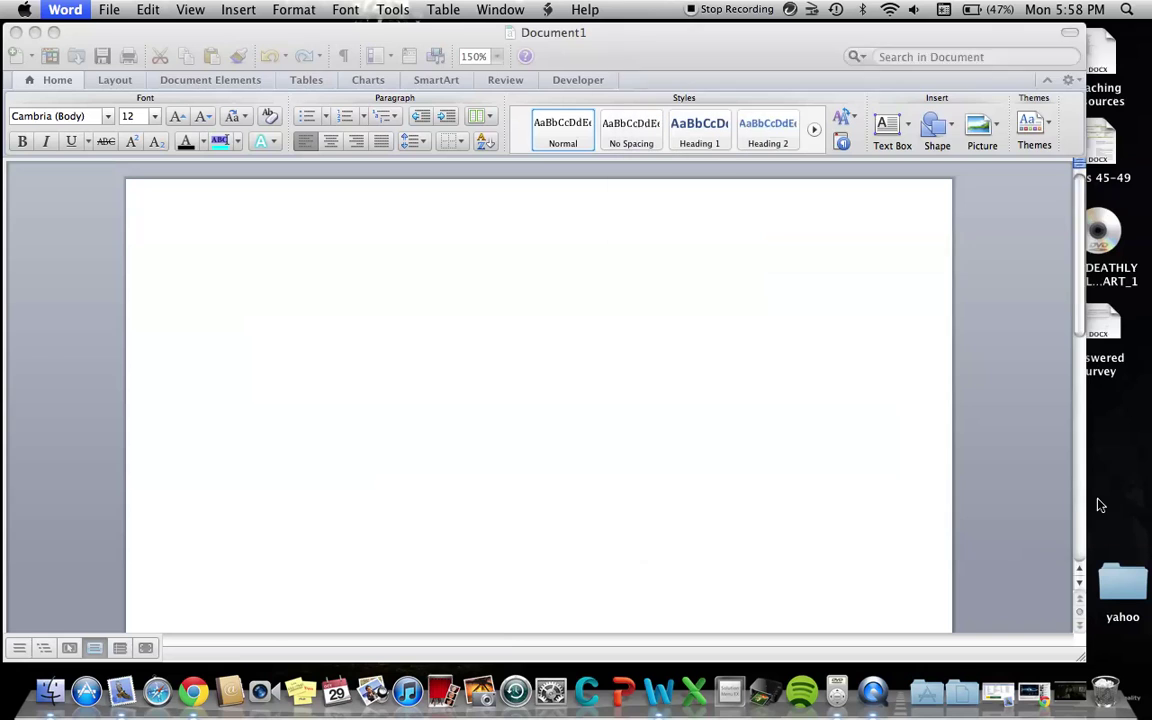
- Insert a combo box form field in the blank document and add "select answer" as its first drop-down item
left_click(589, 84)
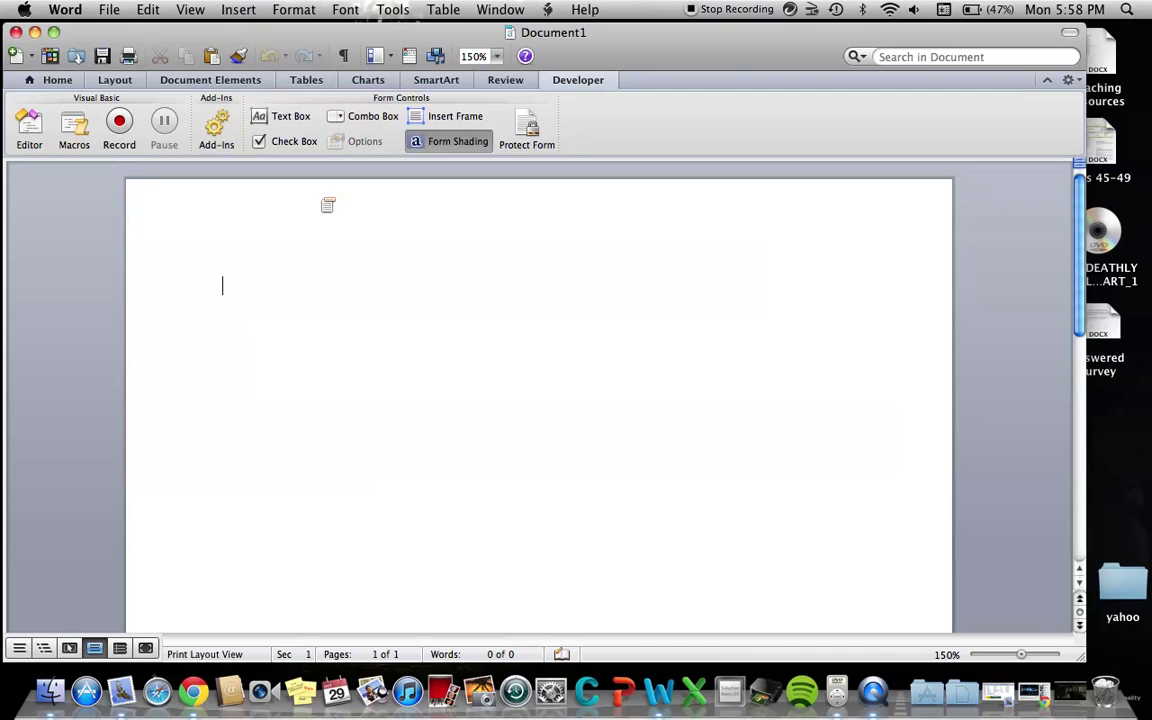
left_click(355, 119)
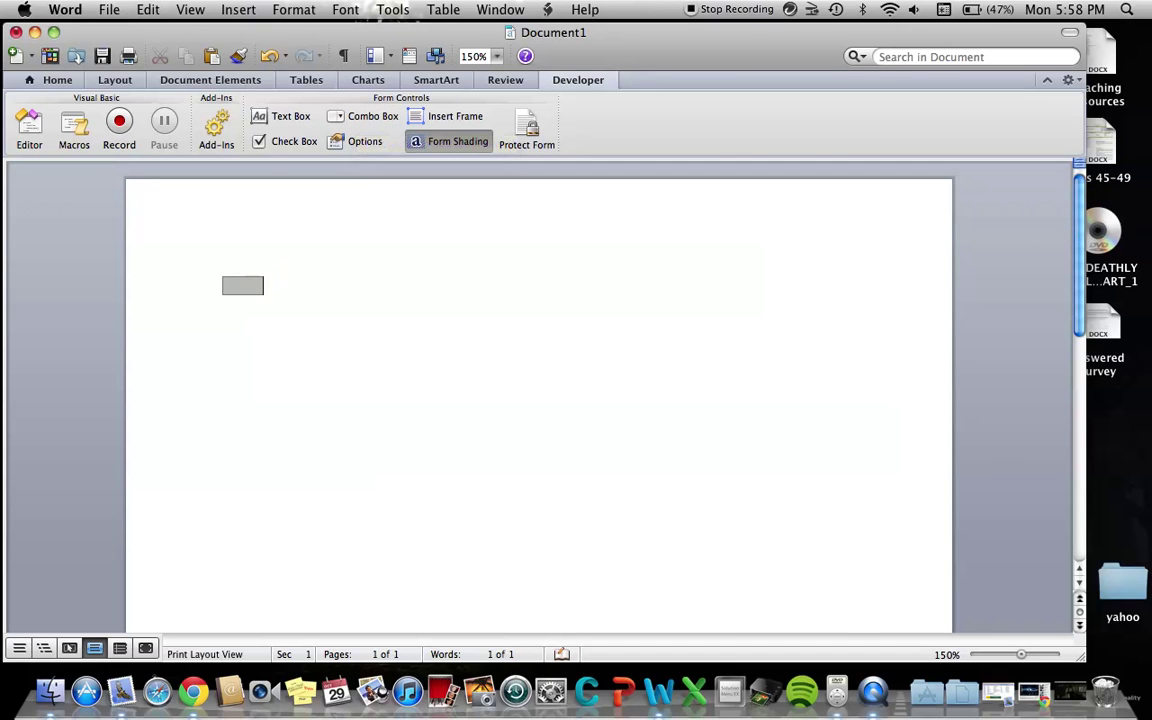
double_click(241, 284)
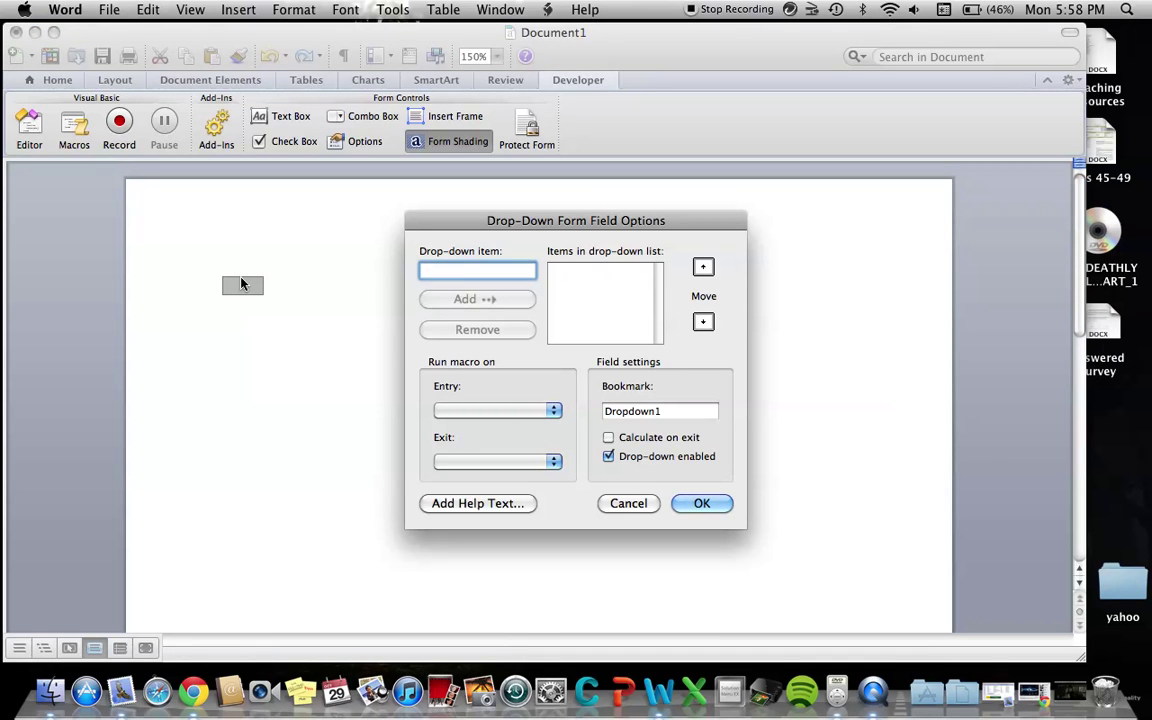
type("select answer")
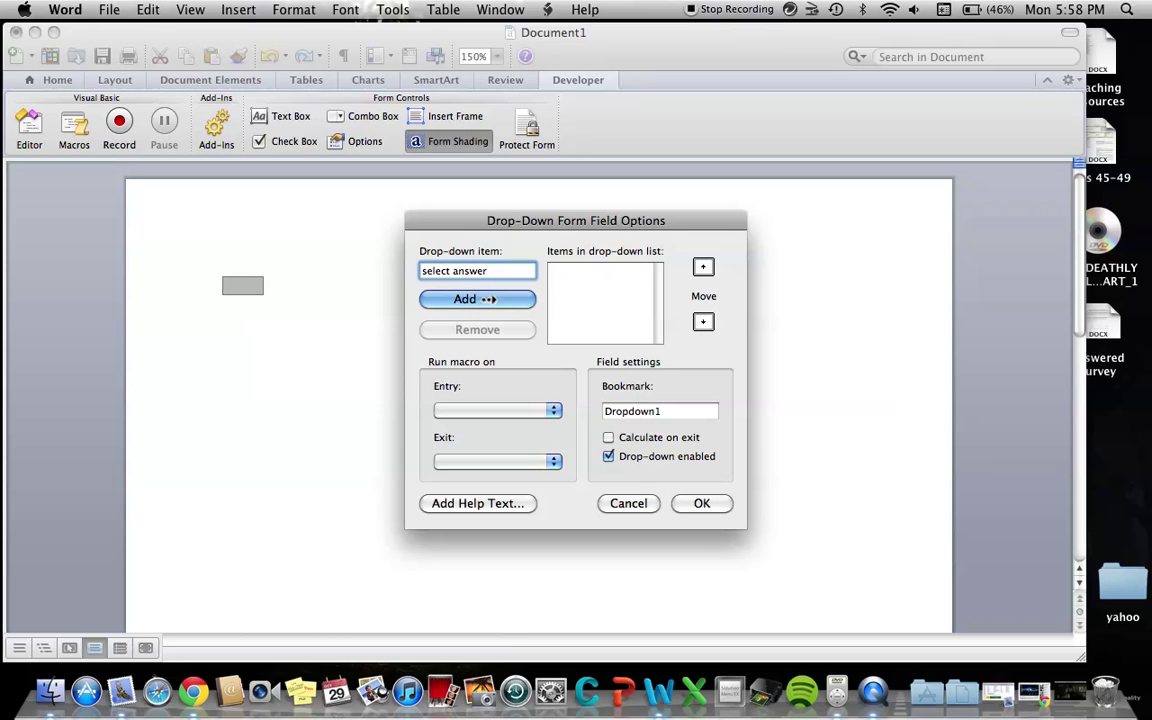
key("Return")
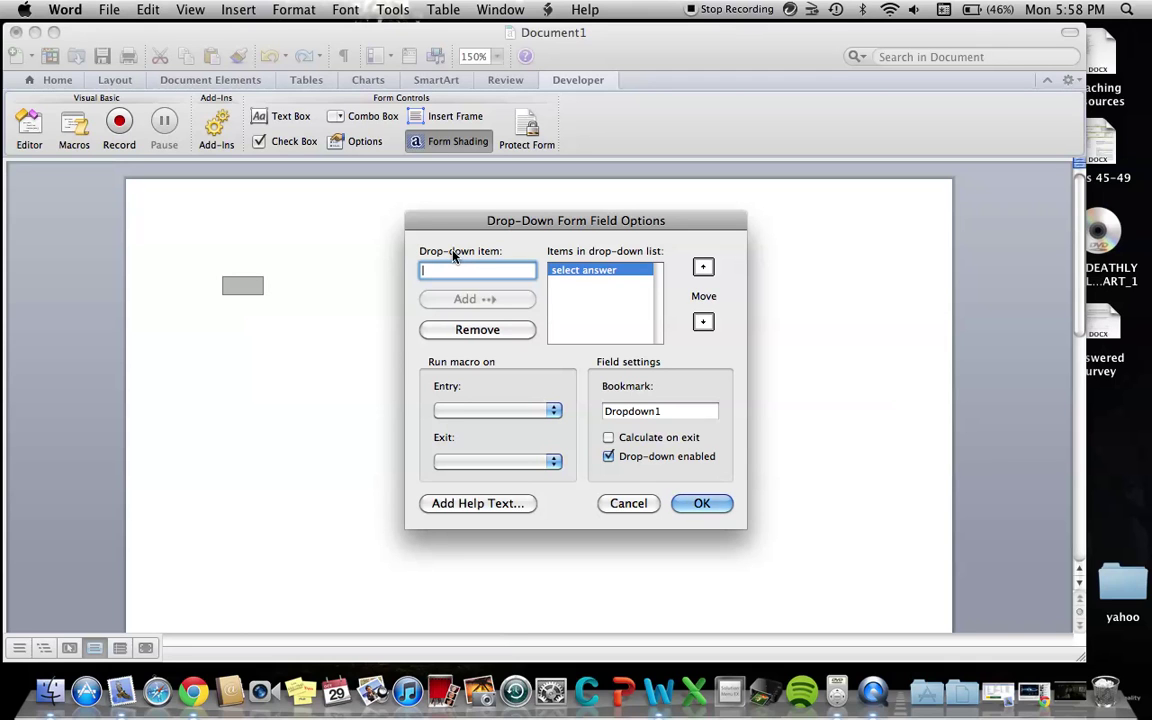
- Add "new england patriots", "pittsburgh steelers" and "carolina panthers" to the drop-down's items and confirm the field options
type("new england patri")
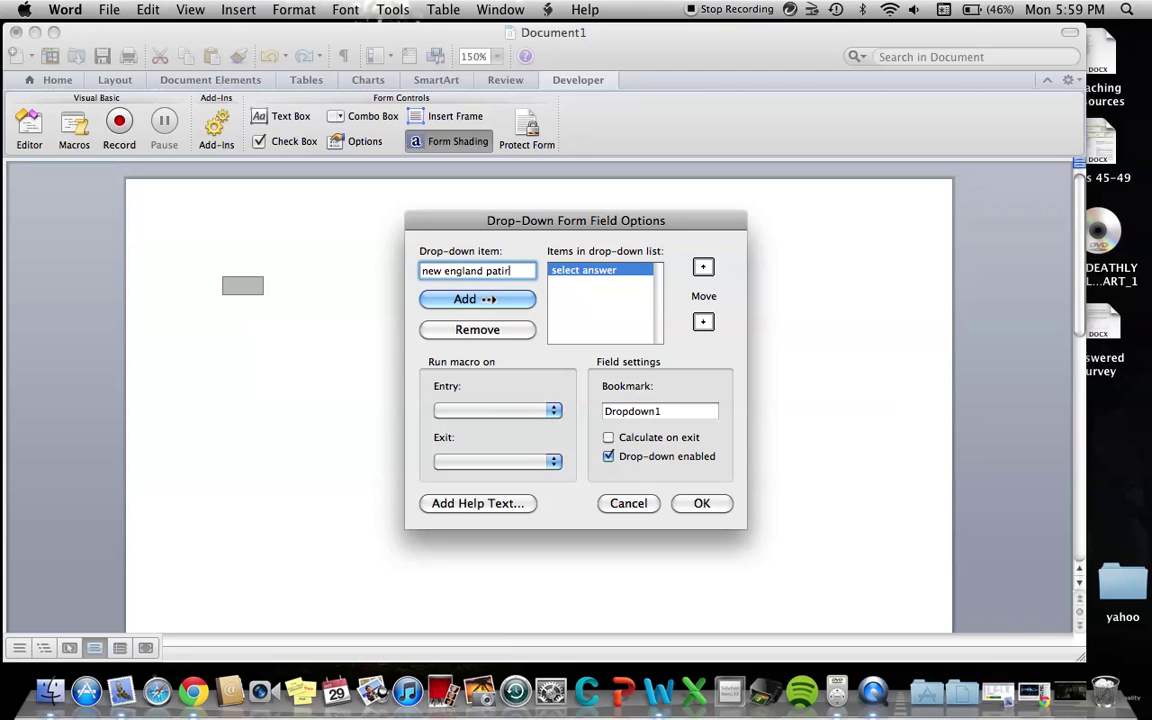
type("ots")
key("Return")
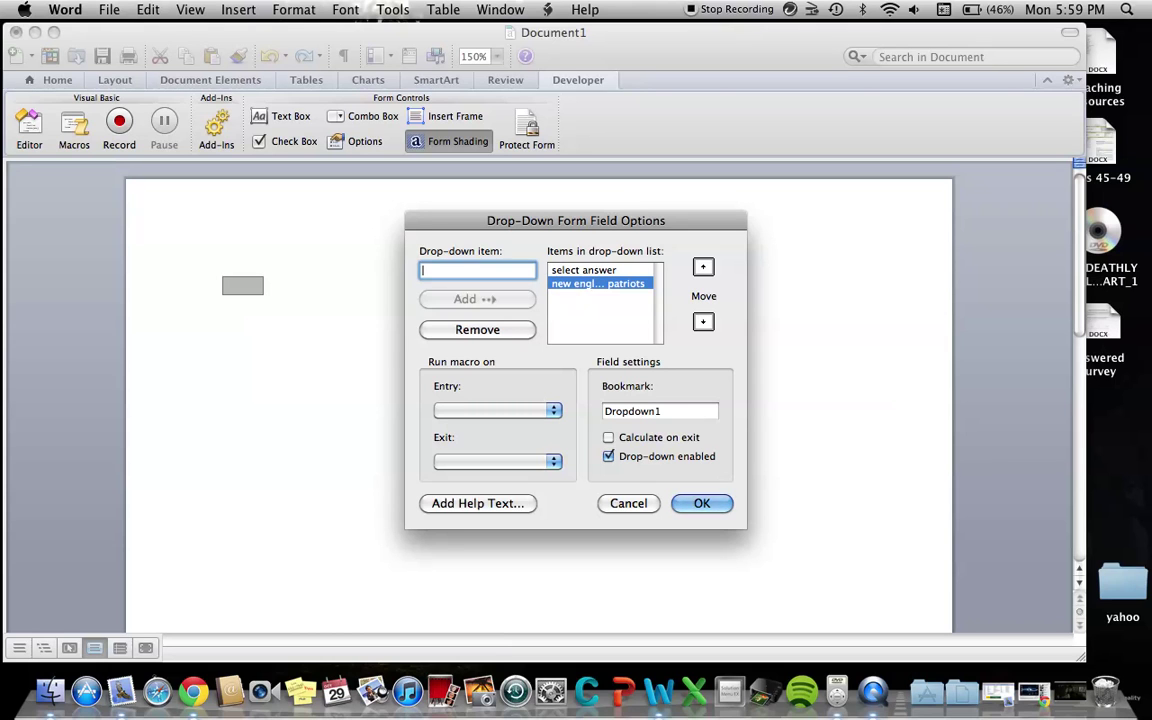
type("pittsburgh steelr")
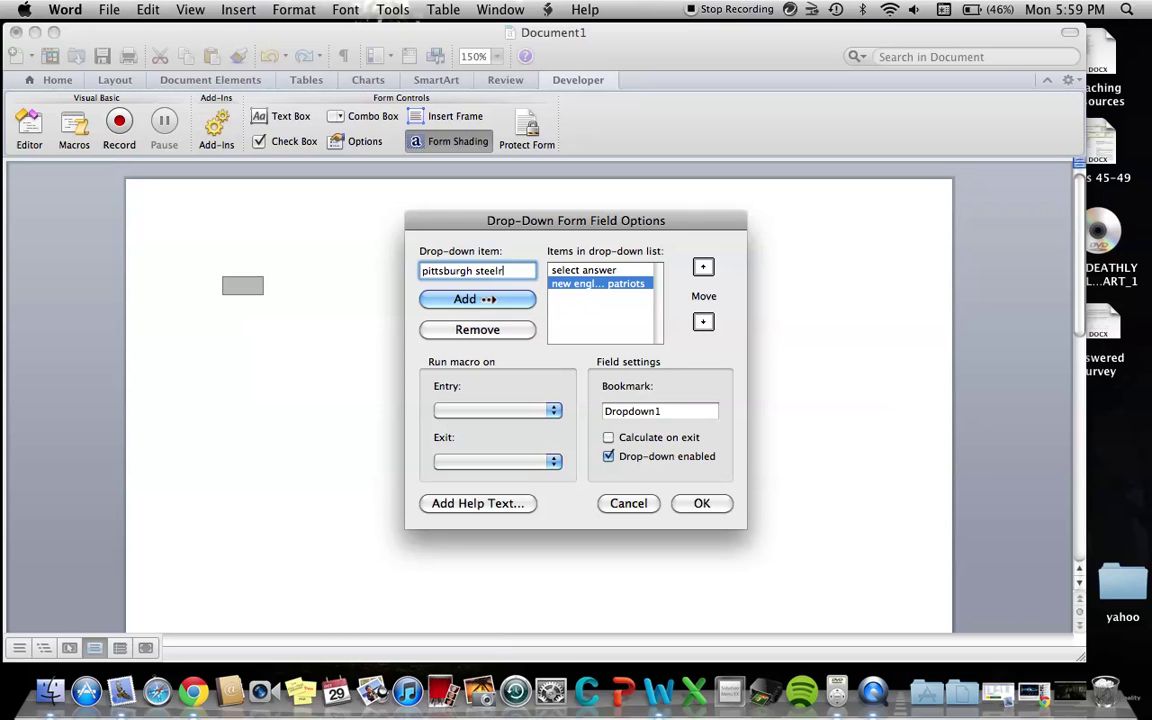
key("BackSpace")
type("ers")
key("Return")
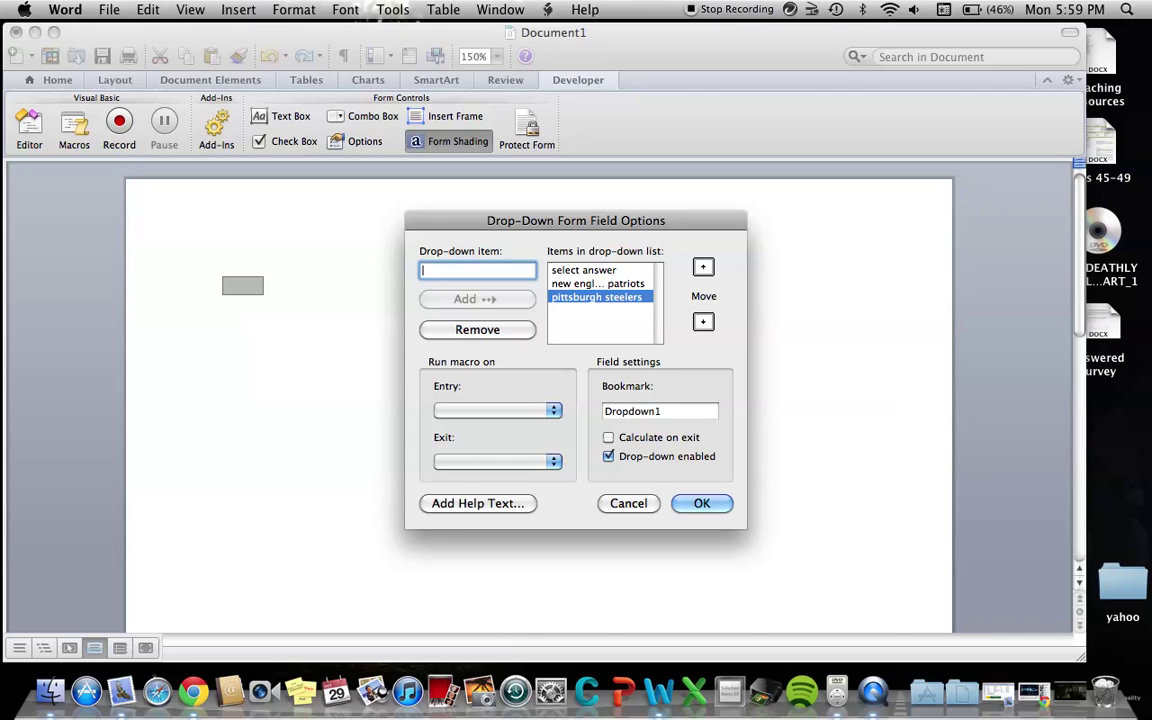
type("carolina panthers")
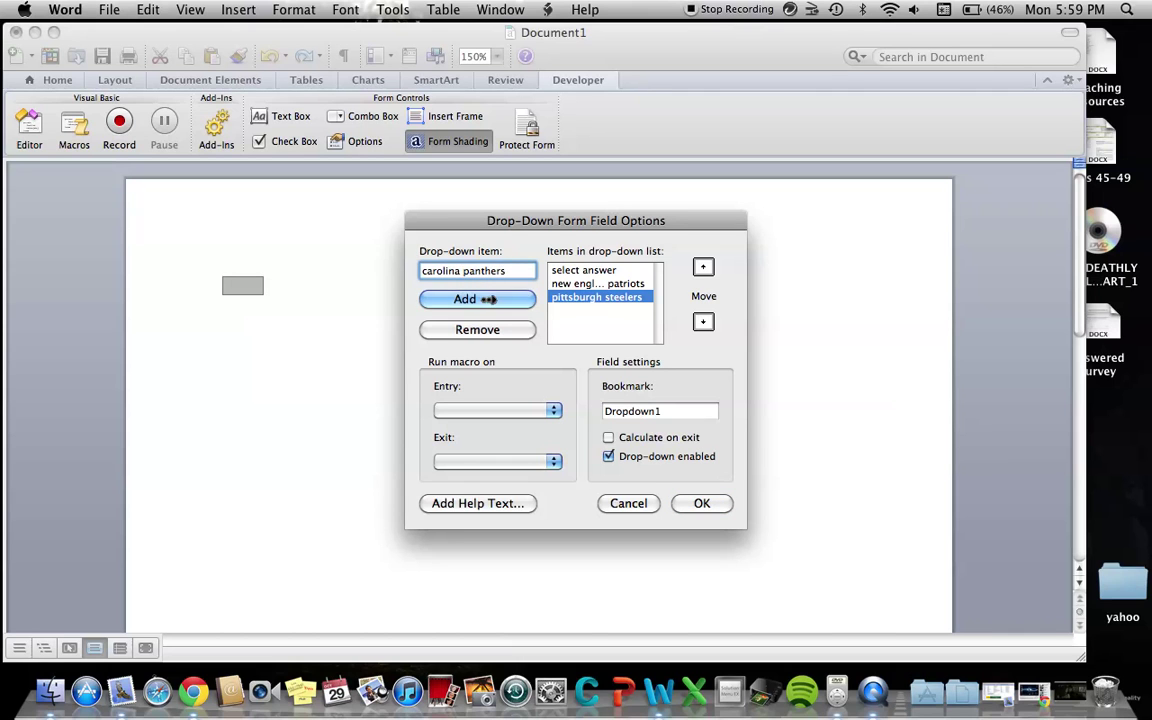
key("Return")
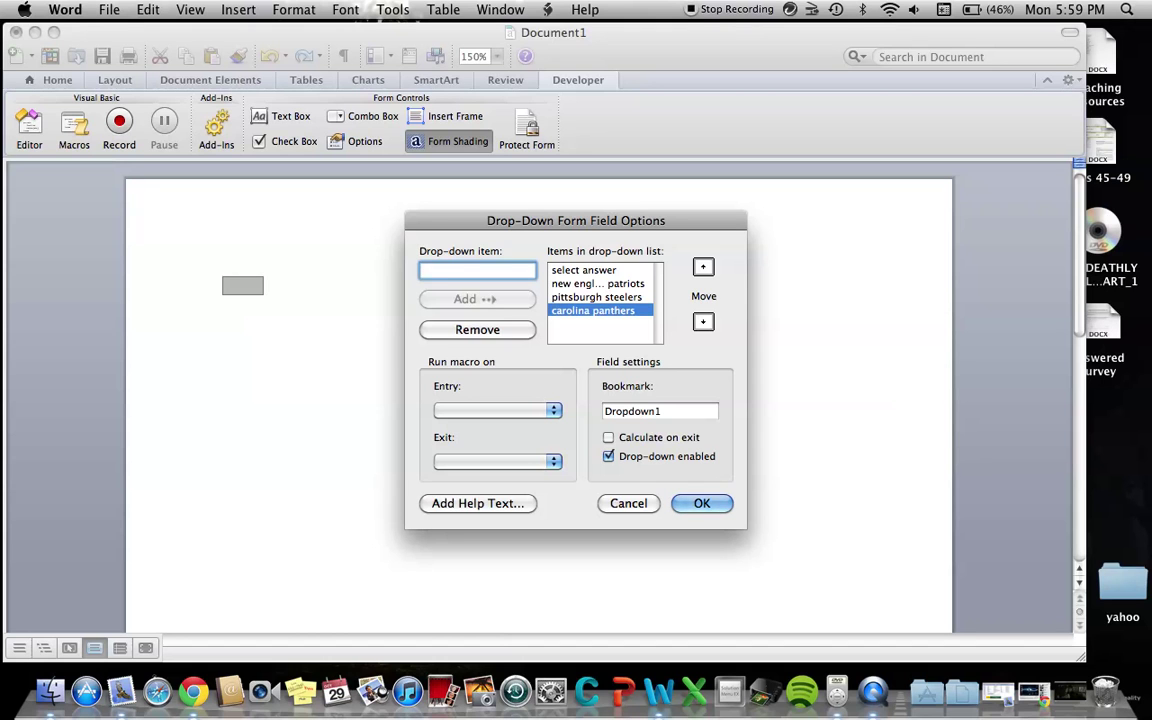
key("Return")
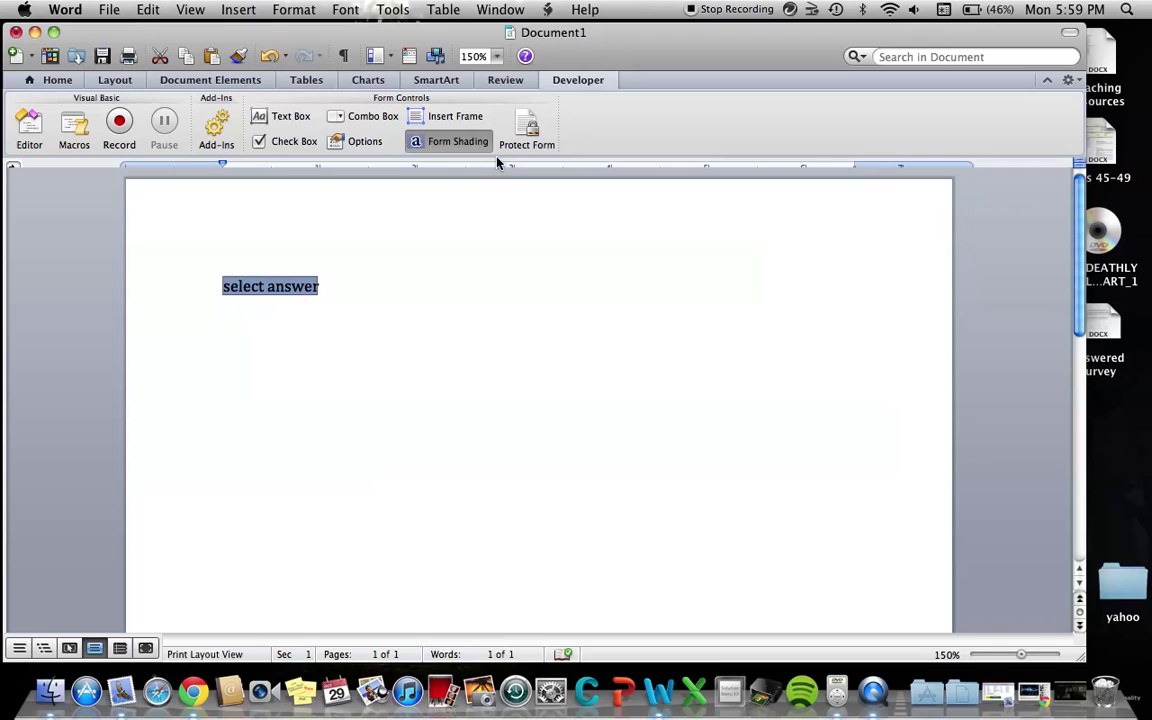
- Check the drop-down's choices with form protection turned on, and unprotect the form again
key("Right")
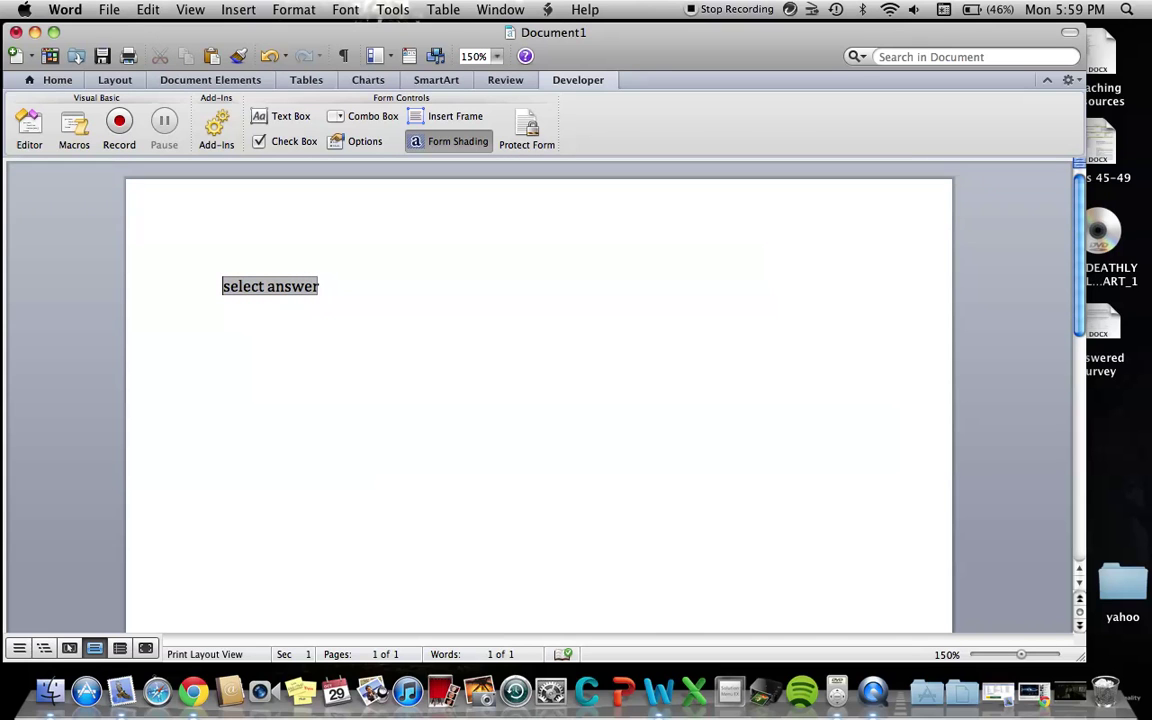
left_click(522, 134)
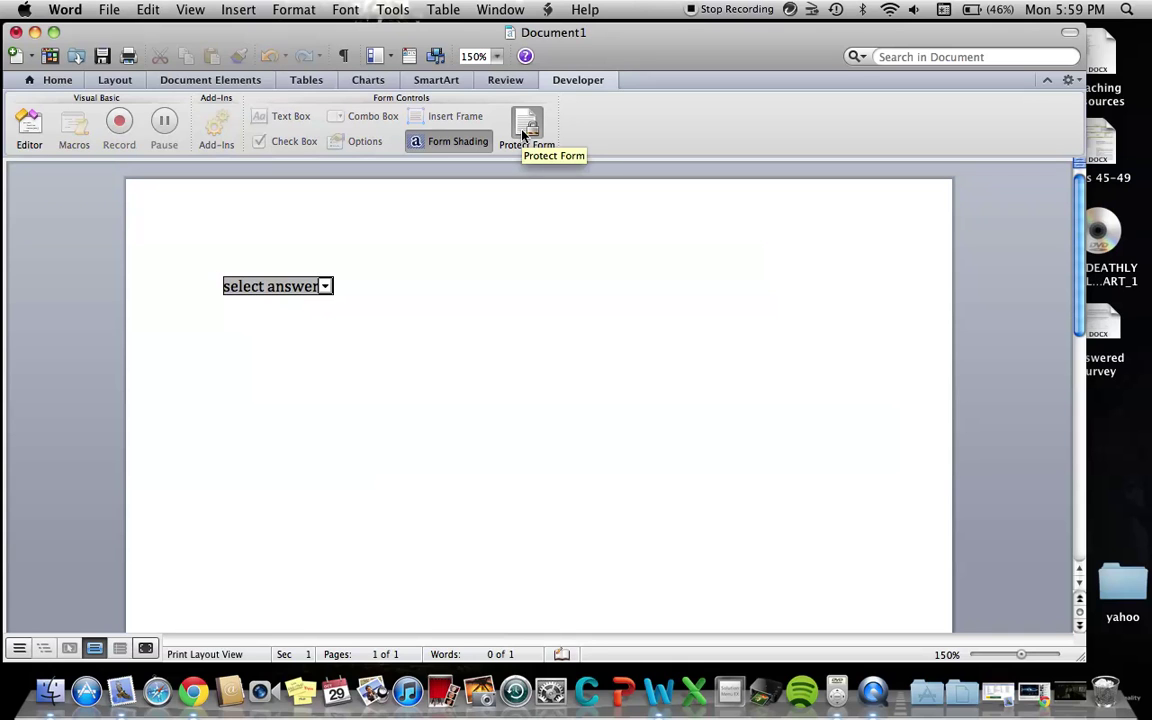
left_click(325, 287)
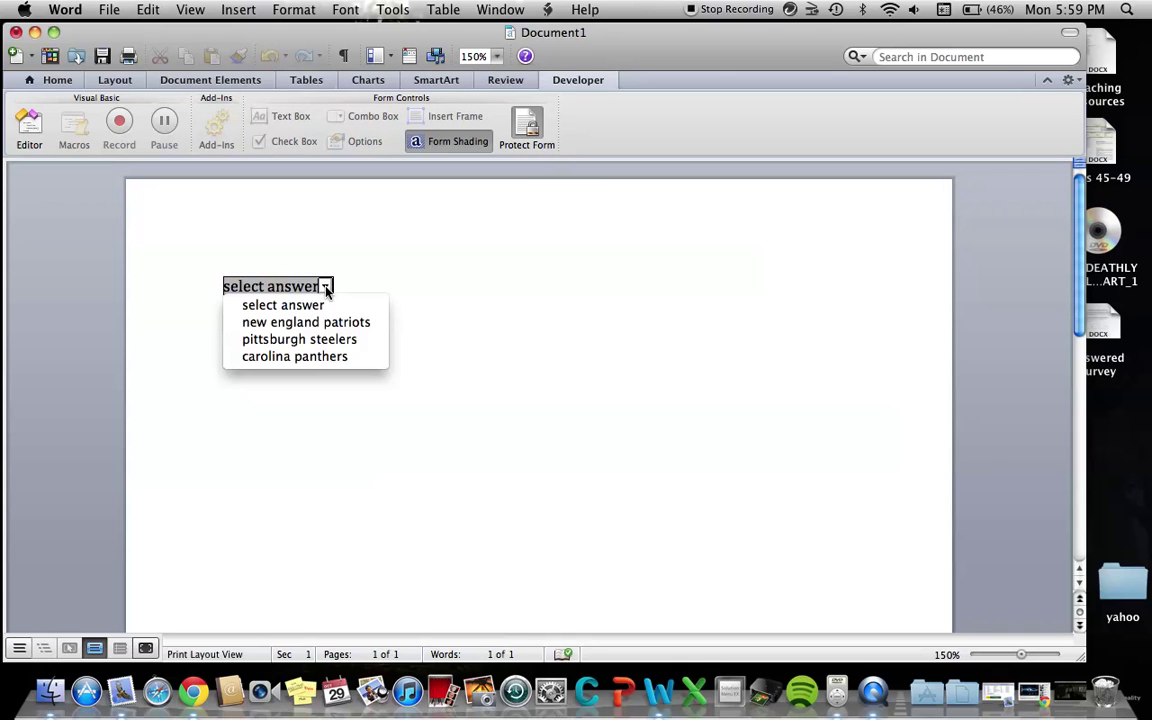
left_click(325, 287)
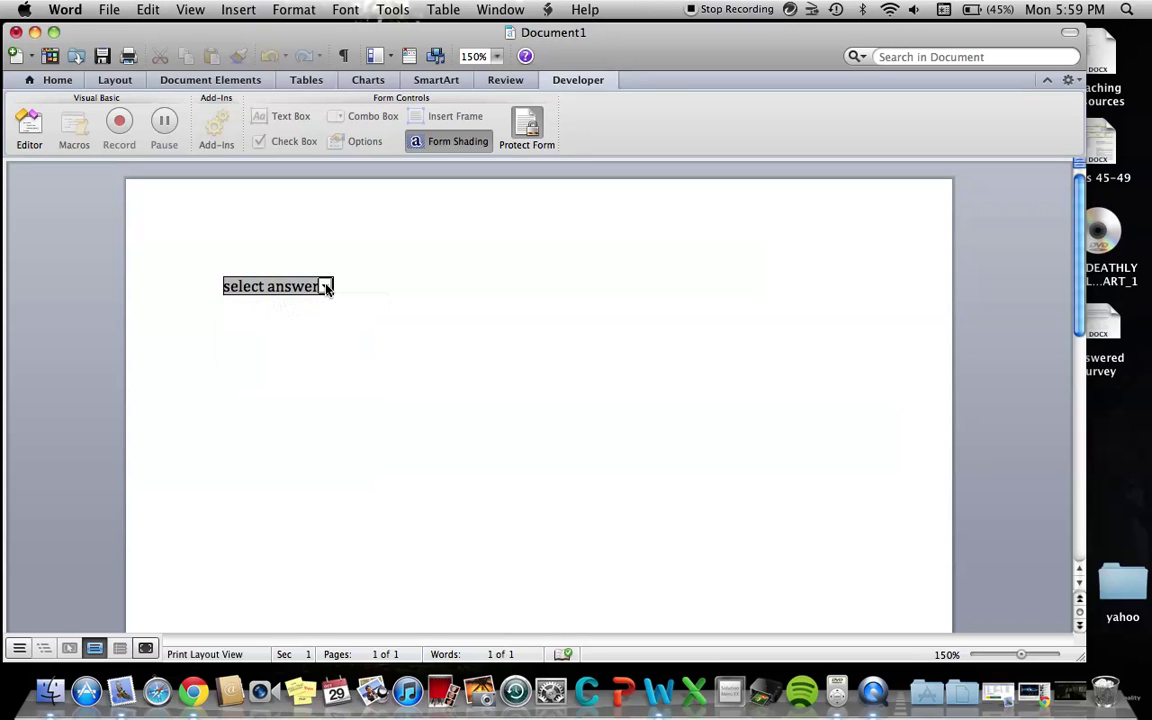
mouse_move(540, 160)
left_click(528, 128)
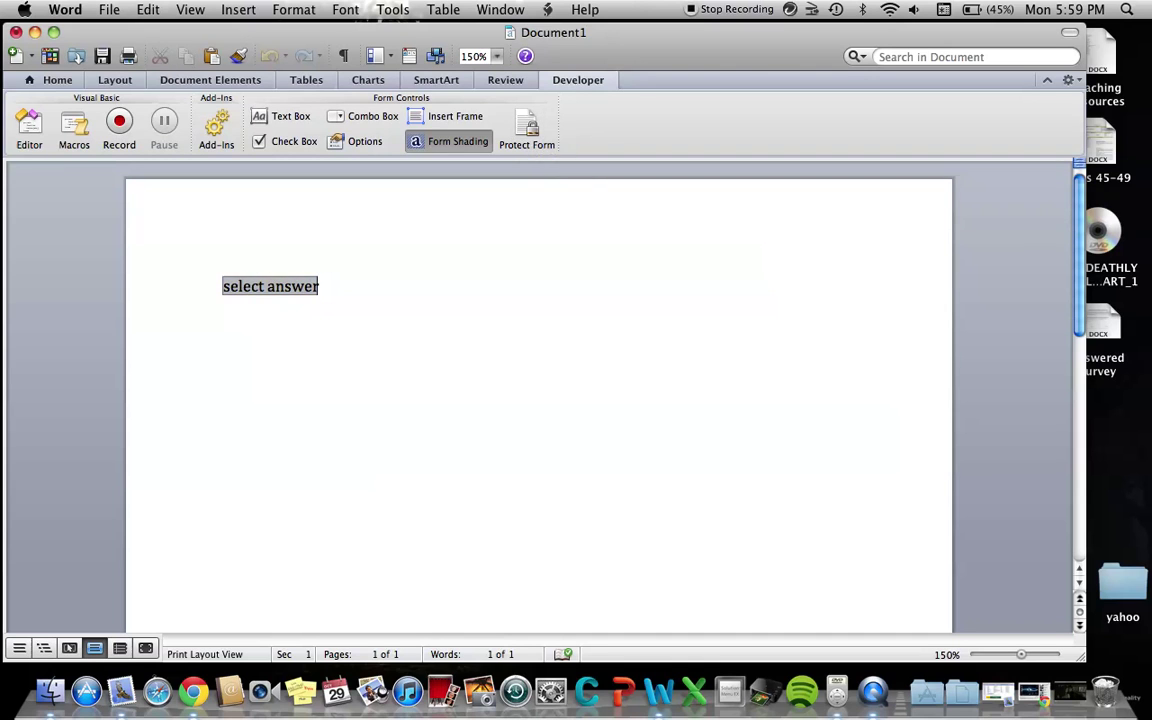
- Insert a check box form control below the drop-down field and label it "New England"
key("Return")
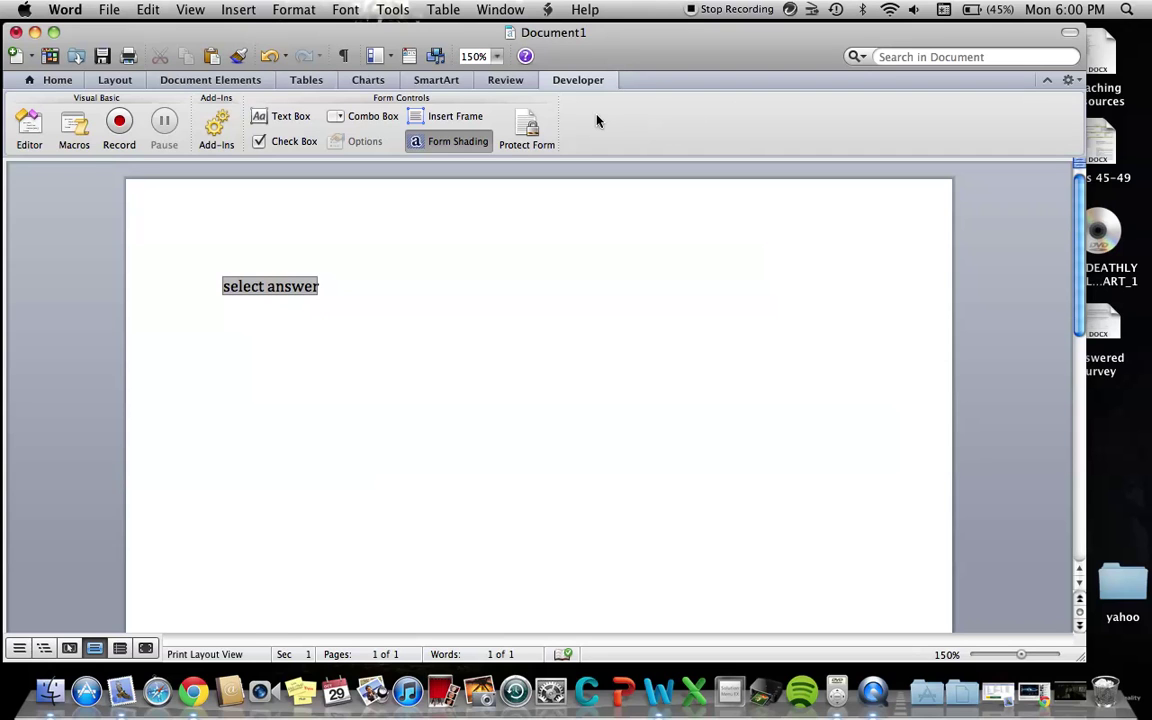
left_click(300, 147)
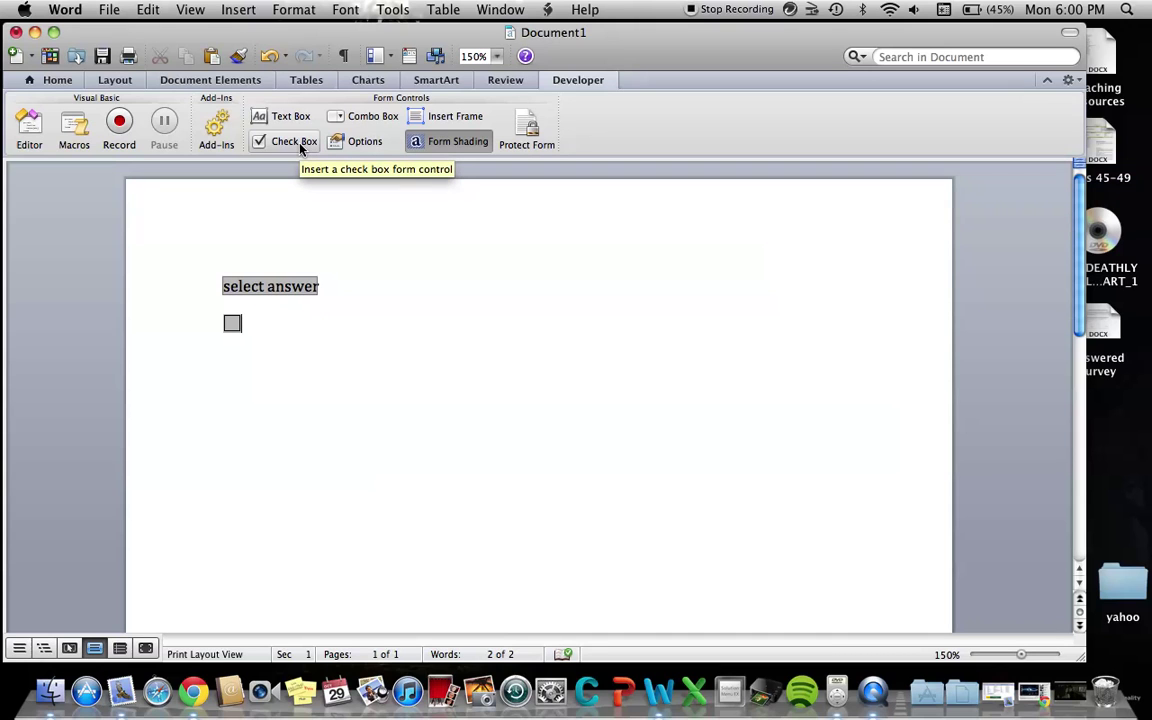
key("Right")
type("New England")
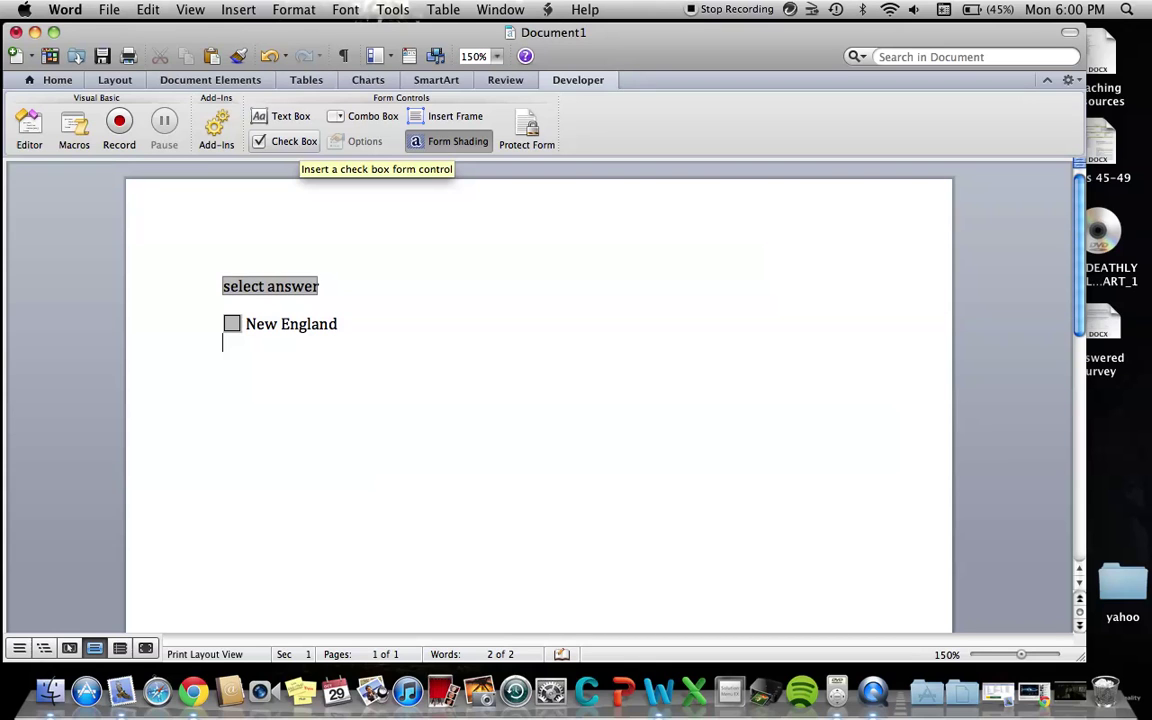
- Add a check box labelled "Pittsburgh" under the New England one, with an unlabelled check box on the line beneath it
left_click(293, 141)
type("Pittsburgh")
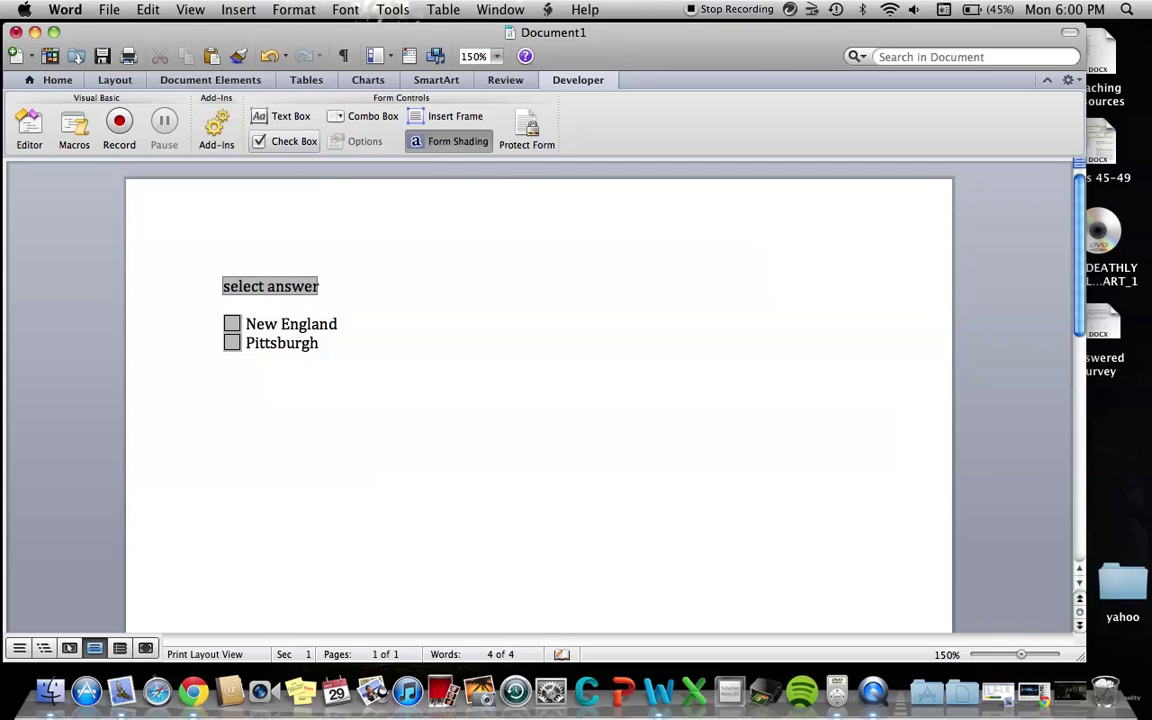
key("Return")
left_click(276, 144)
- Protect the form to test how the drop-down opens alongside the check boxes, and remove the protection
left_click(535, 124)
left_click(326, 287)
left_click(326, 287)
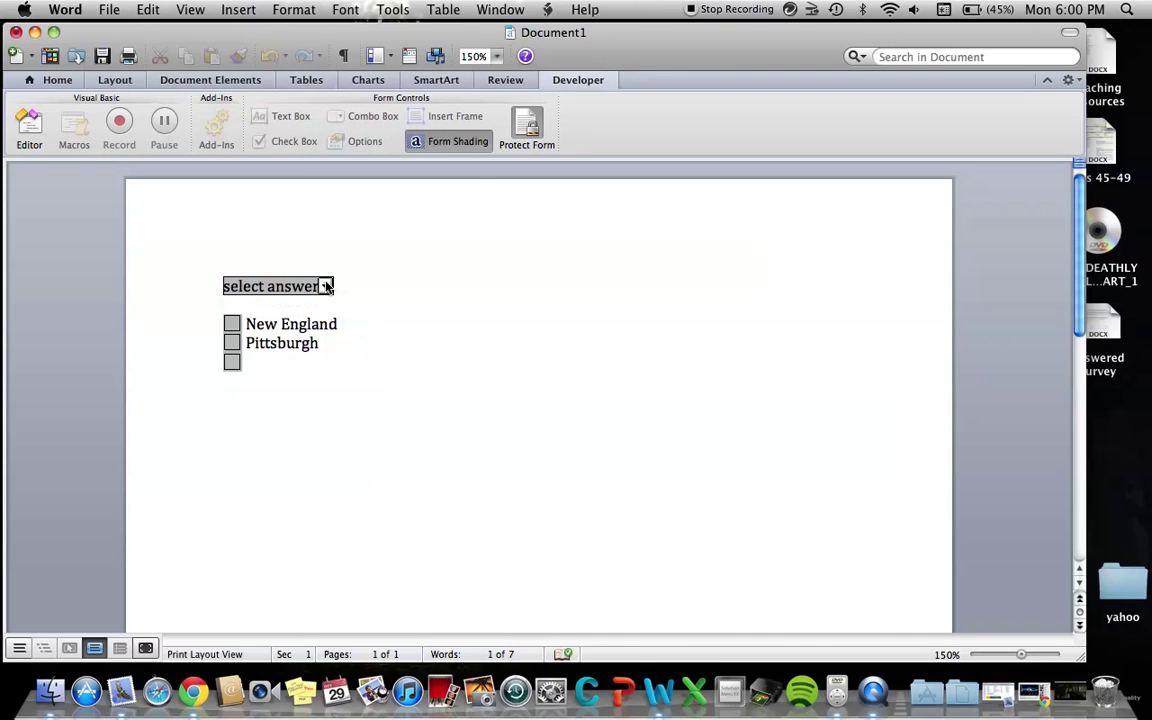
left_click(527, 124)
- Label the third check box "Carolina"
left_click(245, 362)
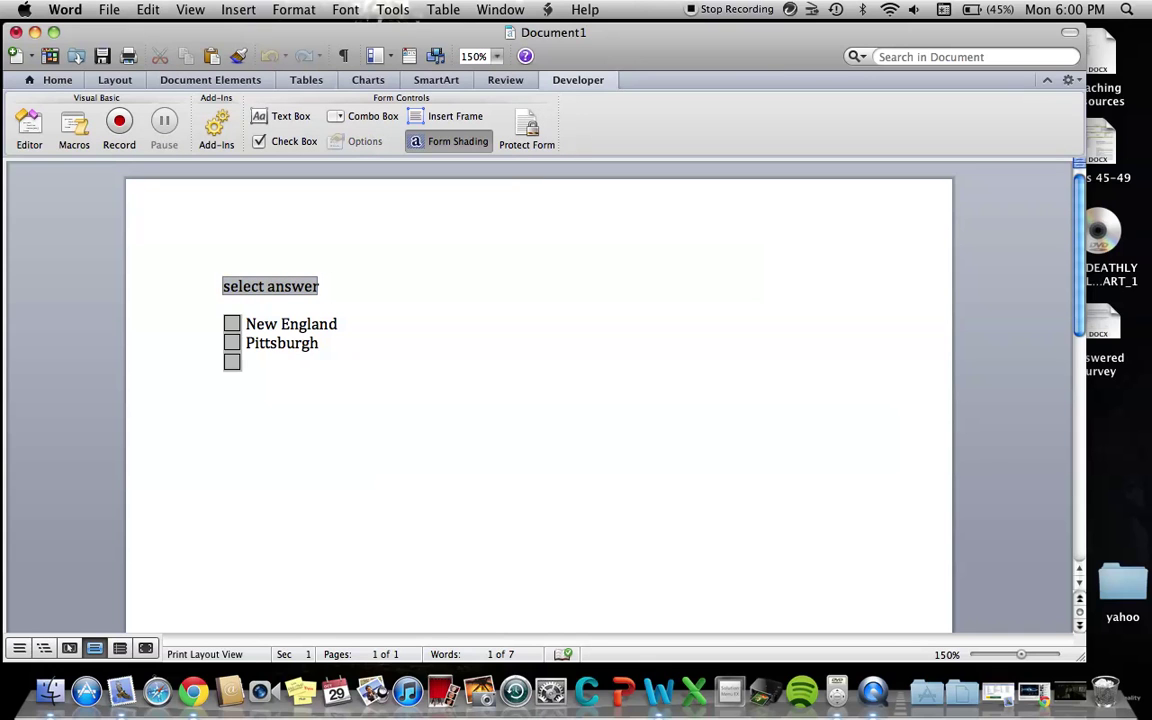
type("Carolina")
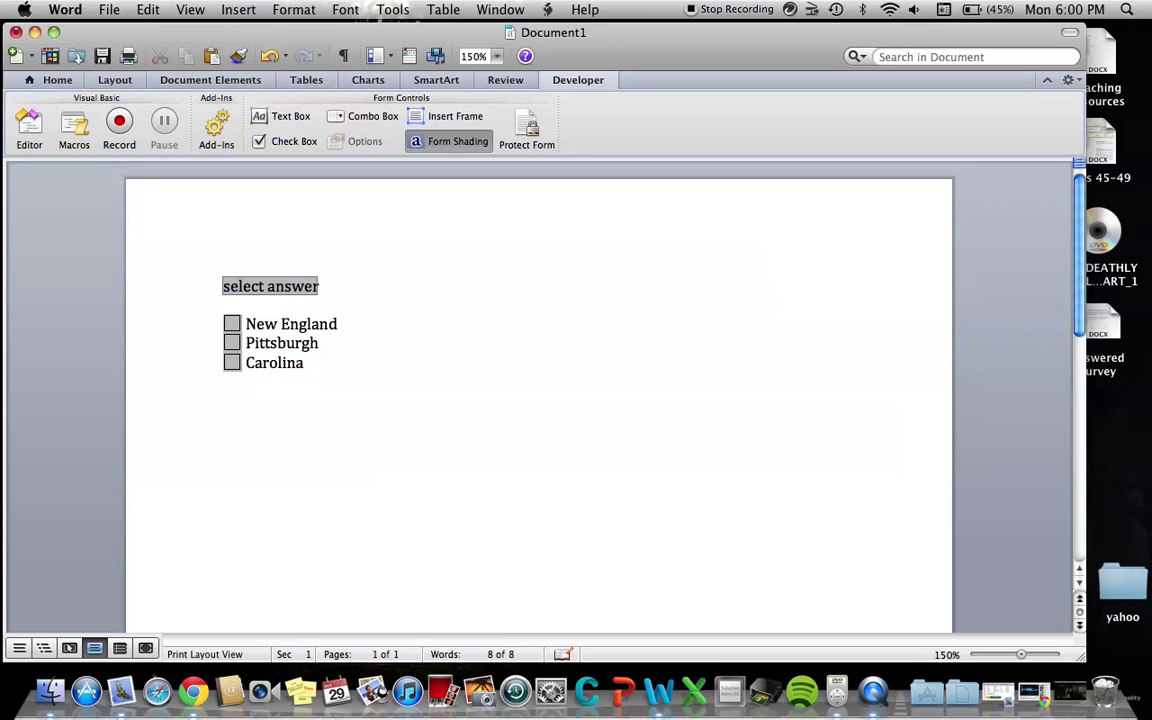
- Insert a text box form field on a new line below the "Carolina" check box
key("Return")
type("d")
left_click(292, 120)
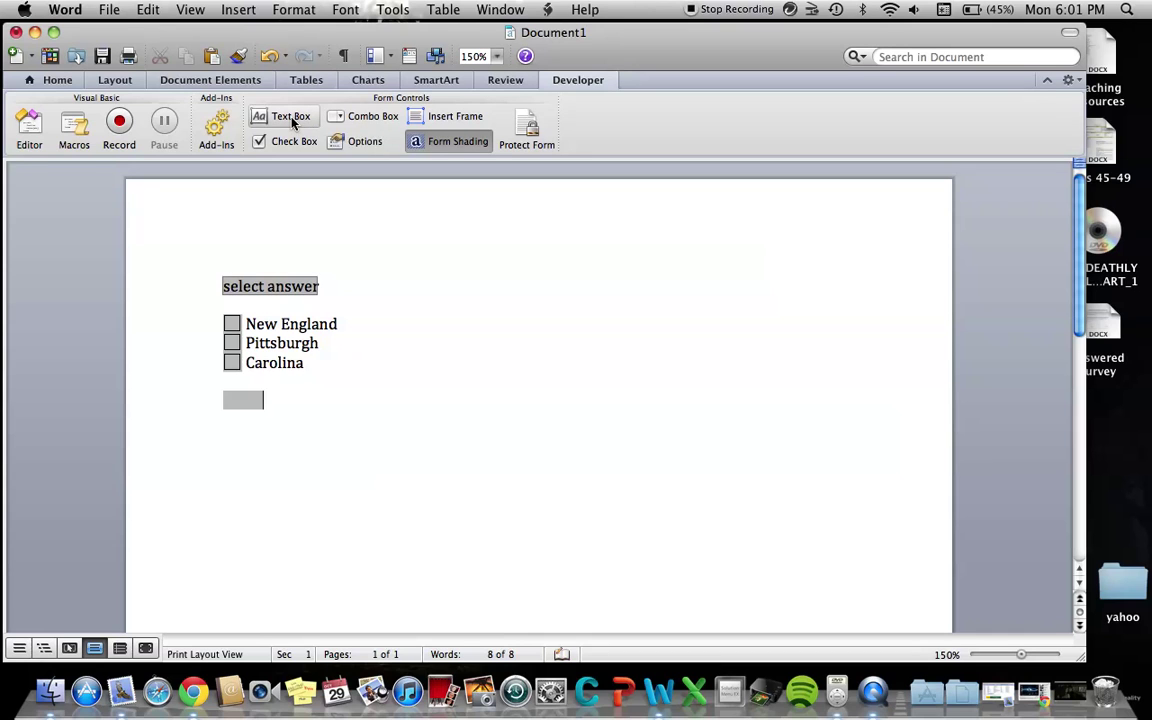
- With the form protected, fill the text field with "If I type in this box, it controls where my text goes.", and remove the protection
left_click(525, 135)
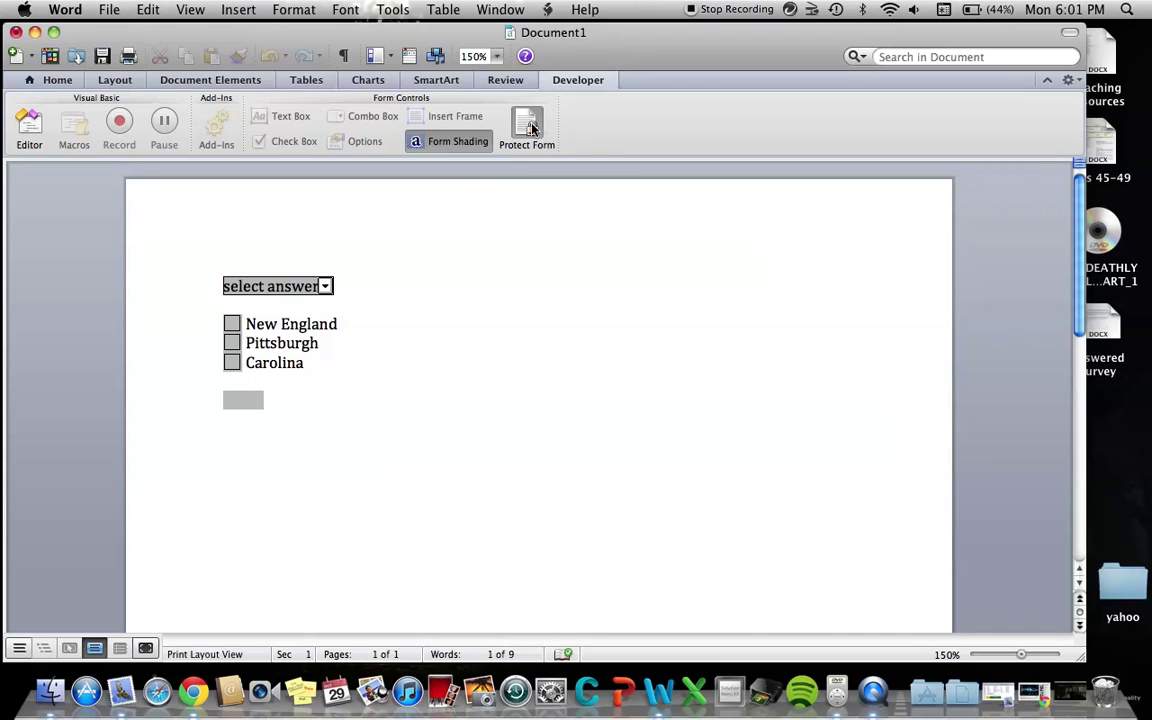
left_click(528, 130)
left_click(248, 402)
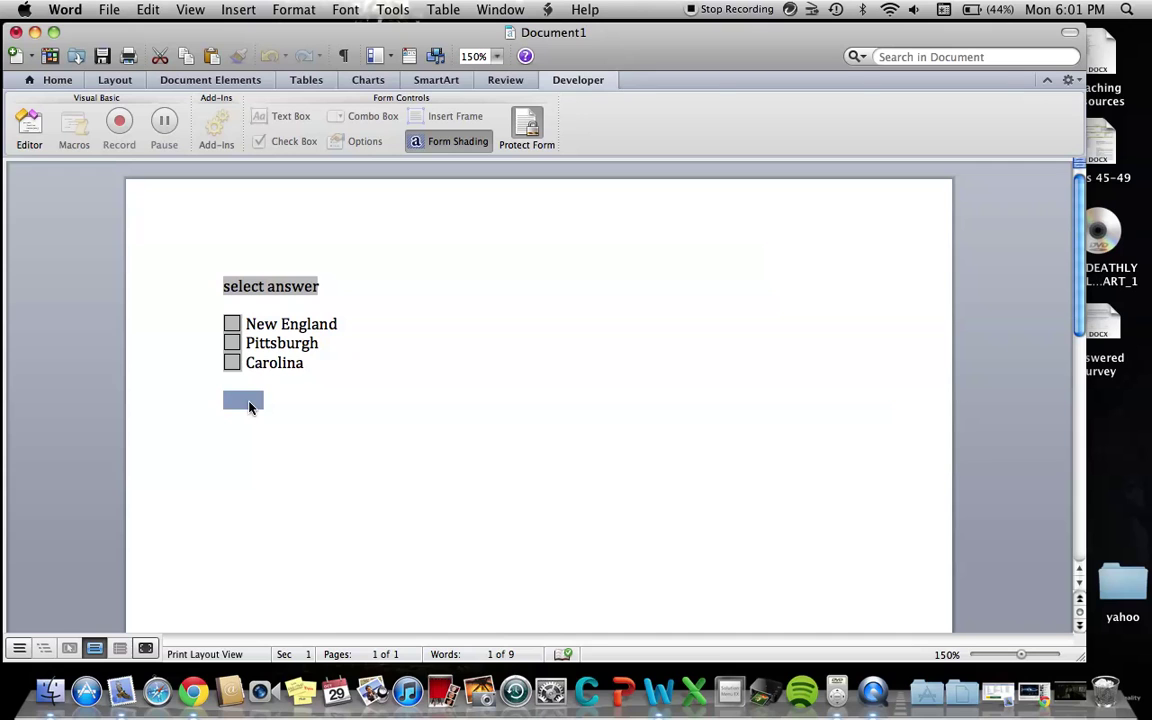
type("If I type in this box,")
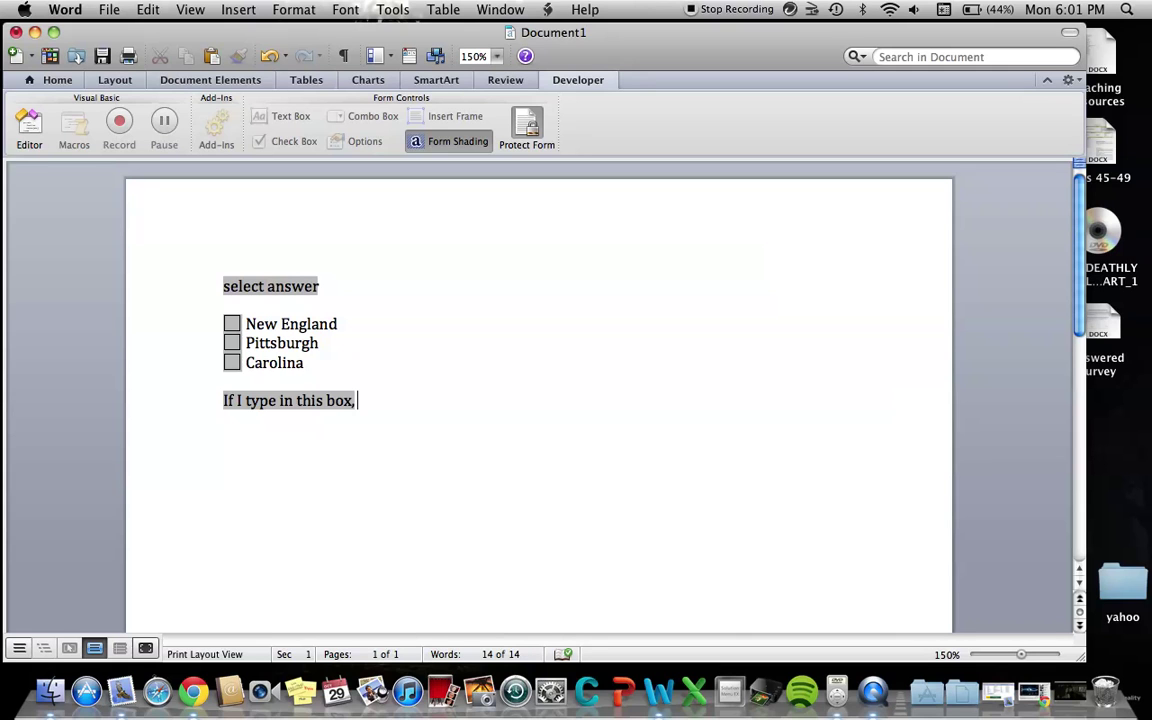
type("it controls wh")
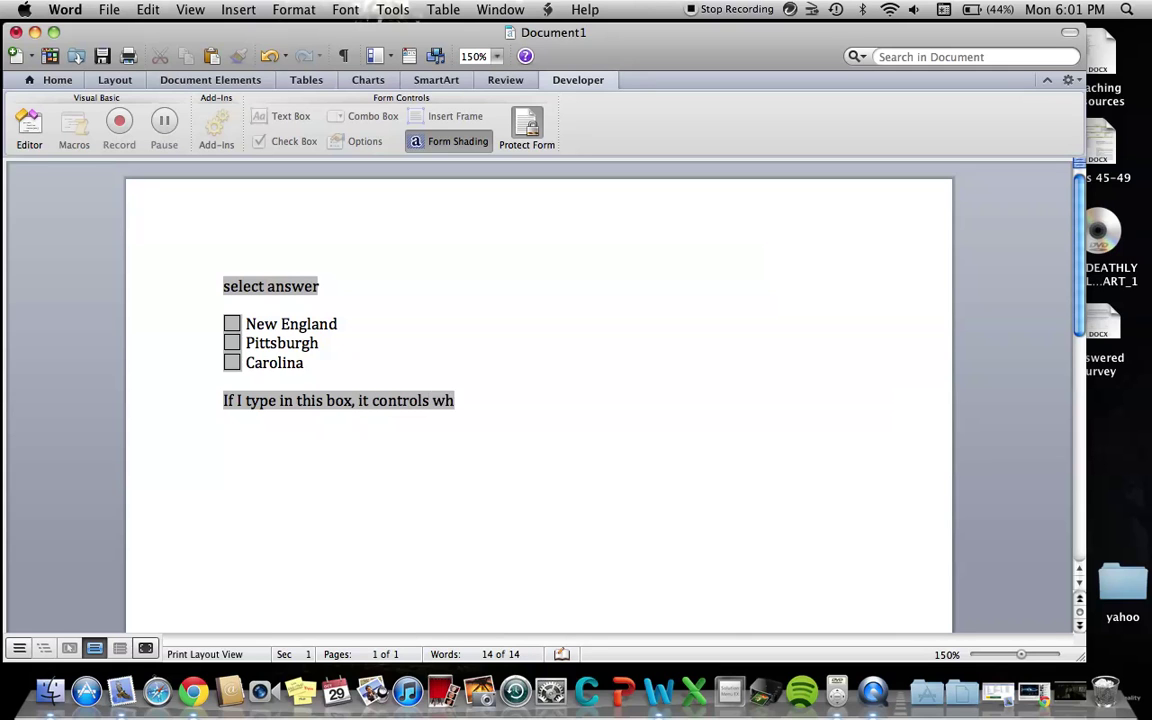
type("ere my text goes")
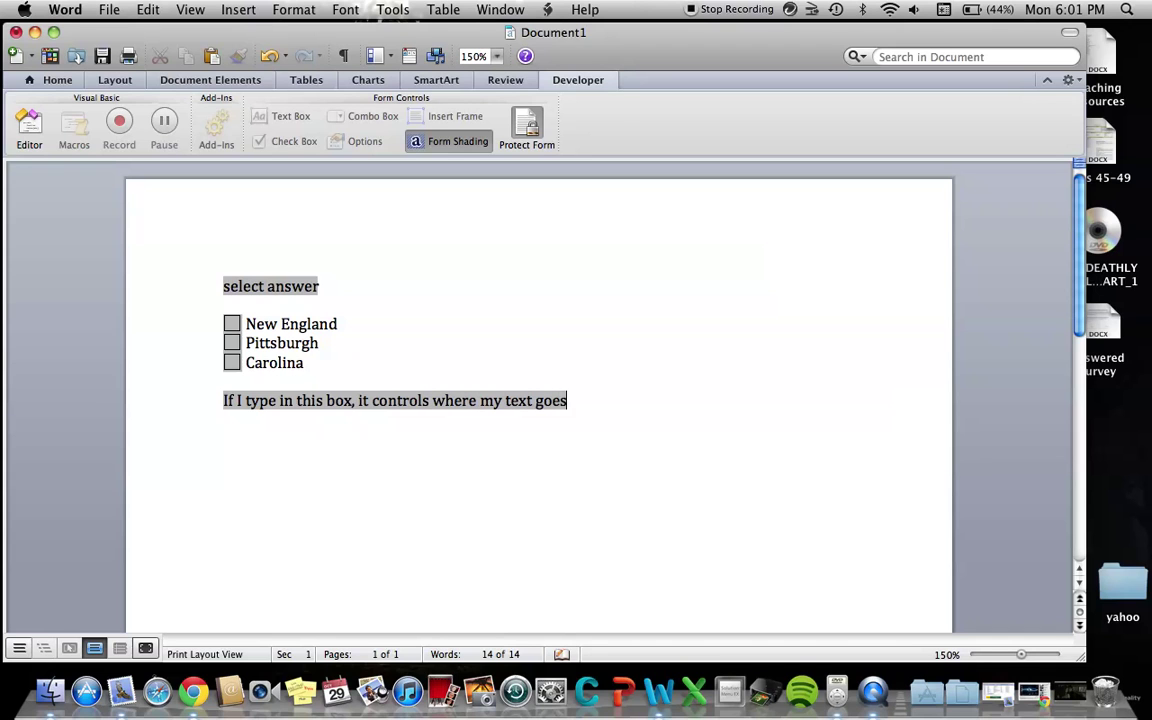
type(".")
left_click(527, 124)
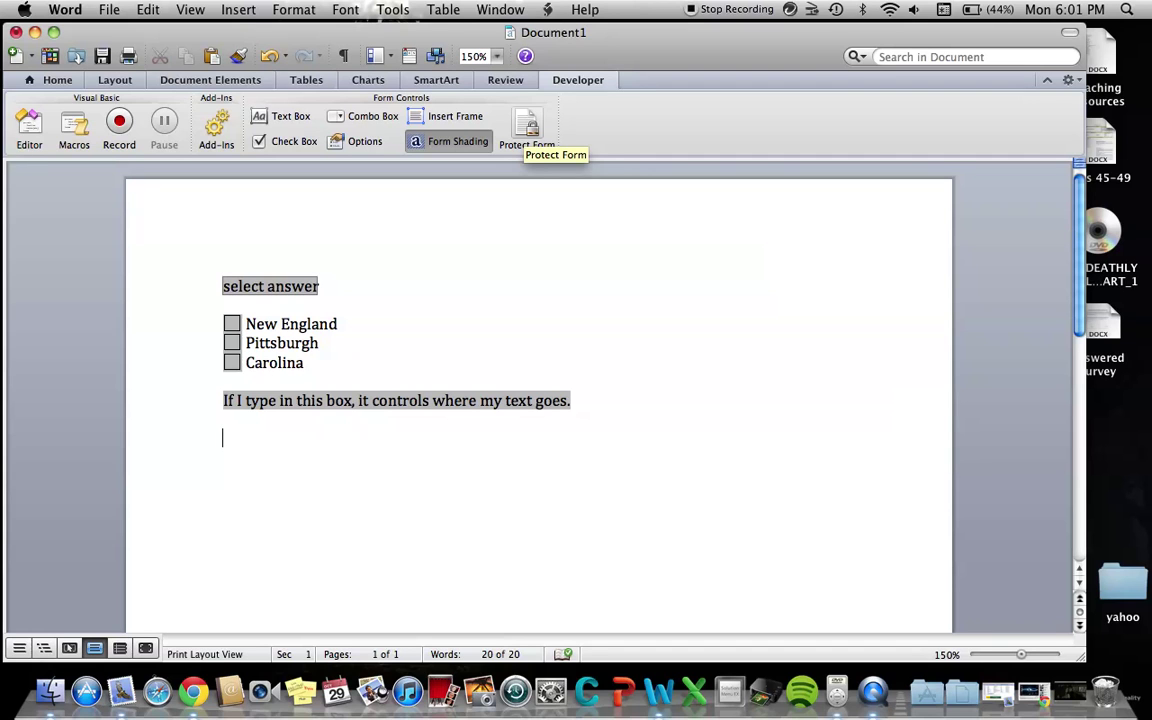
type("Name")
key("BackSpace")
key("BackSpace")
key("BackSpace")
key("BackSpace")
- Turn off form field shading to examine the filled text field without it, and restore the shading
left_click(452, 141)
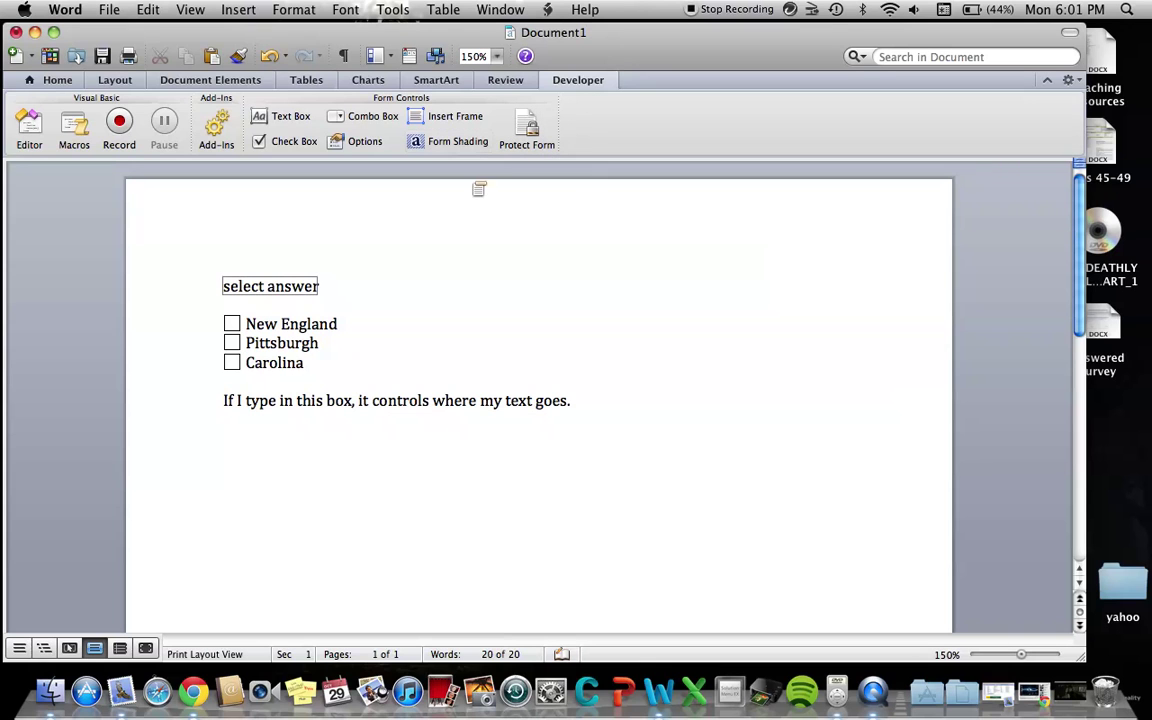
triple_click(586, 404)
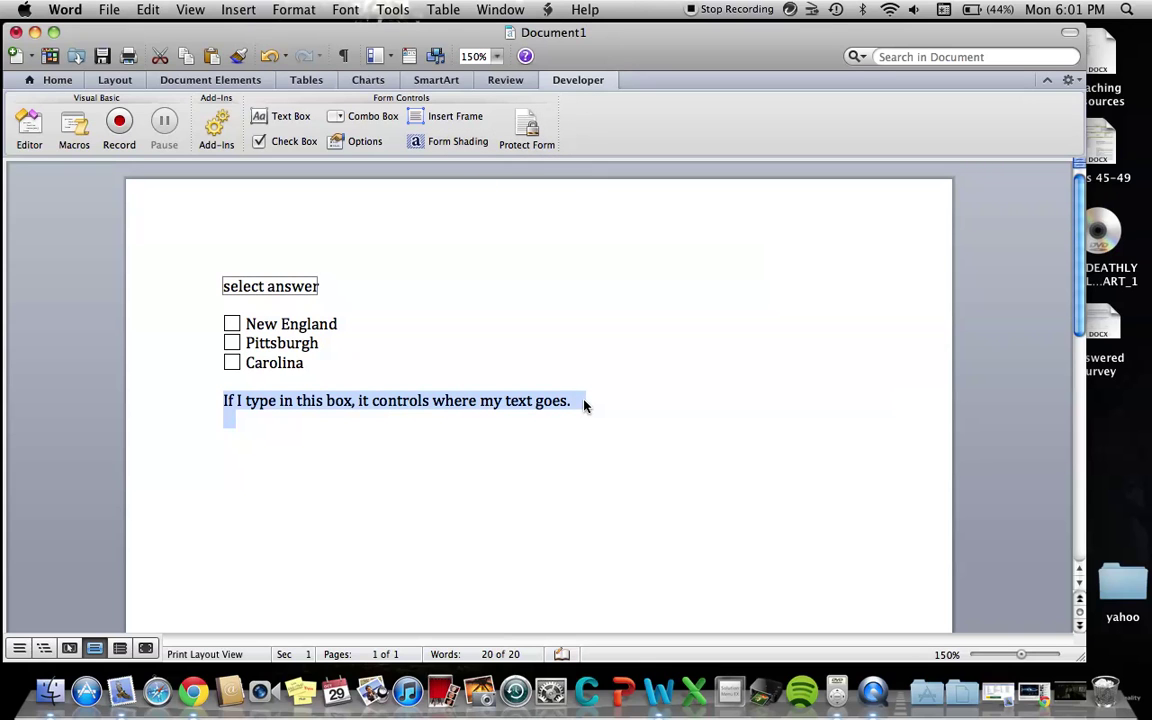
left_click(437, 143)
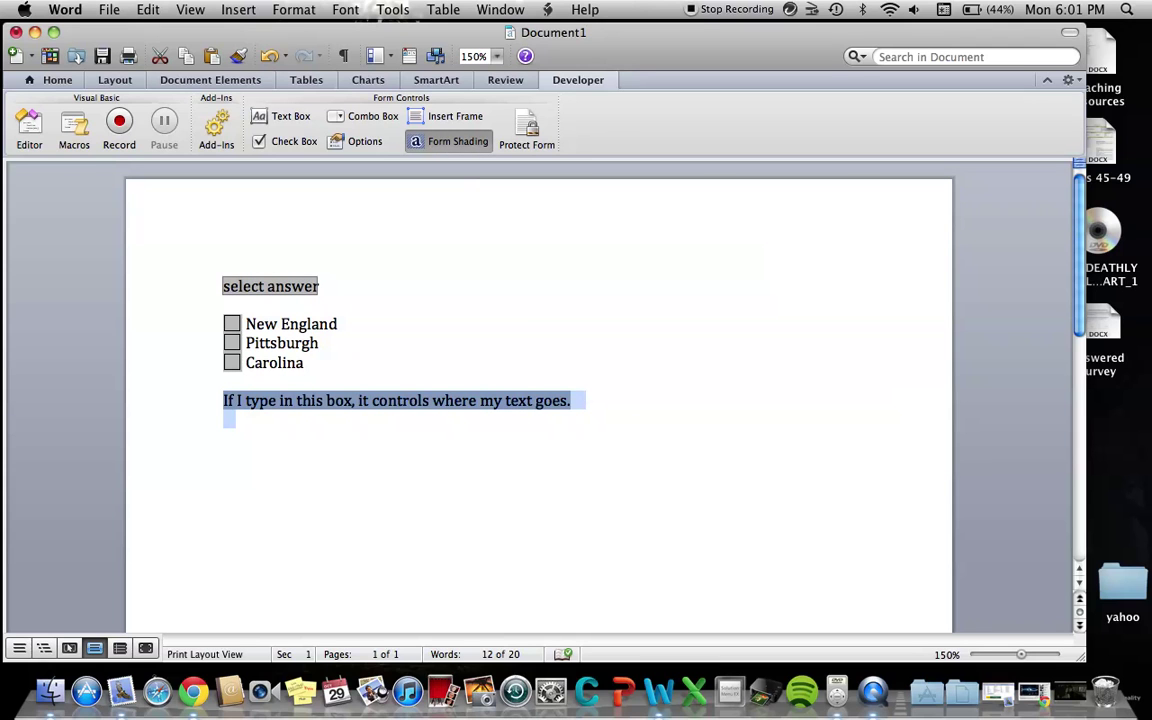
- Add a "Name:" label with a text box form field on the last line, followed by an "Occupation:" label with its own text field
key("Right")
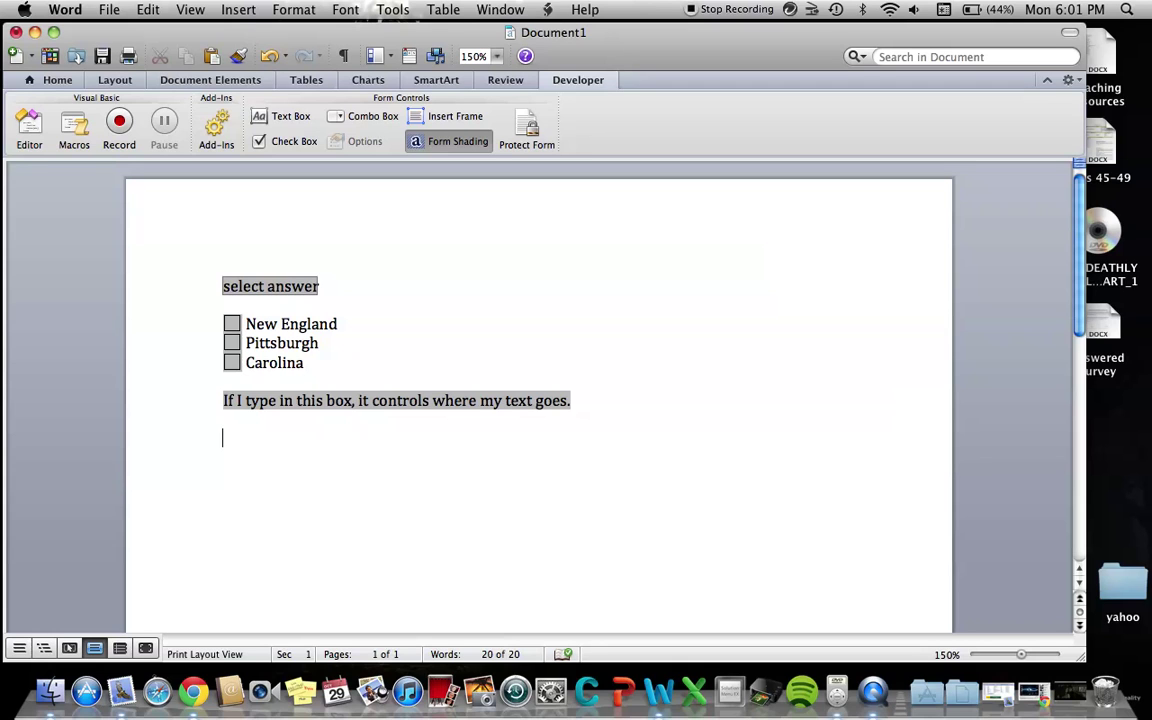
type("Name:")
left_click(290, 118)
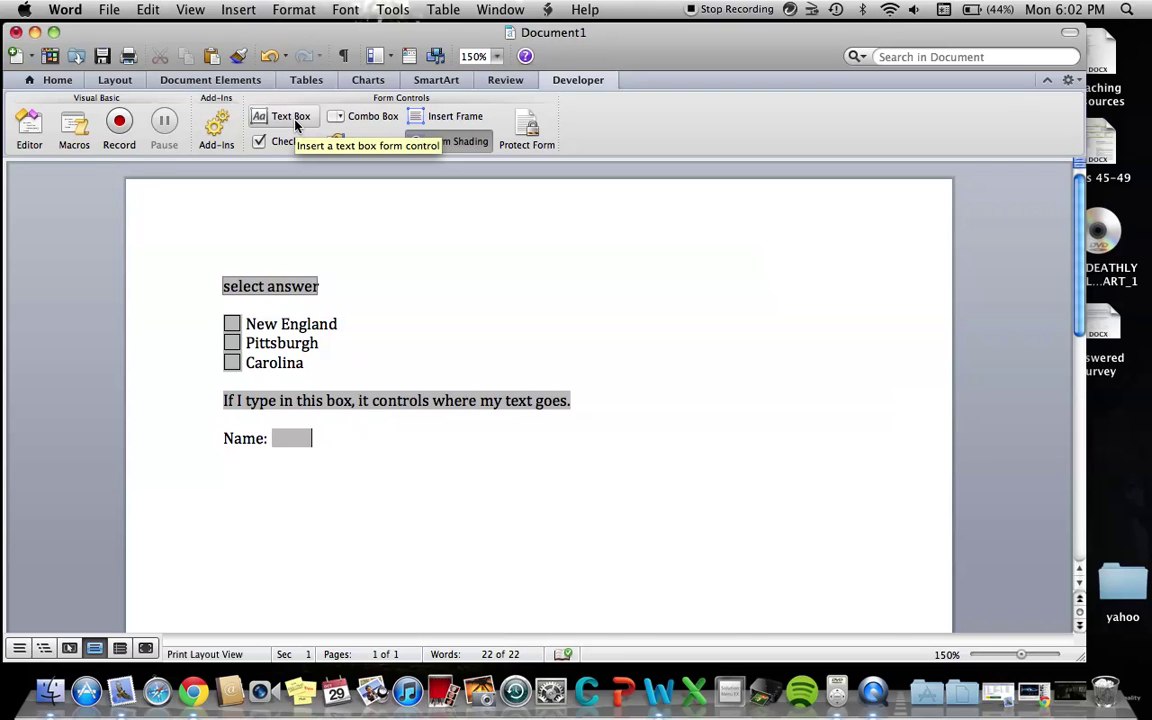
key("Tab")
key("Tab")
type("Occupation:")
left_click(283, 118)
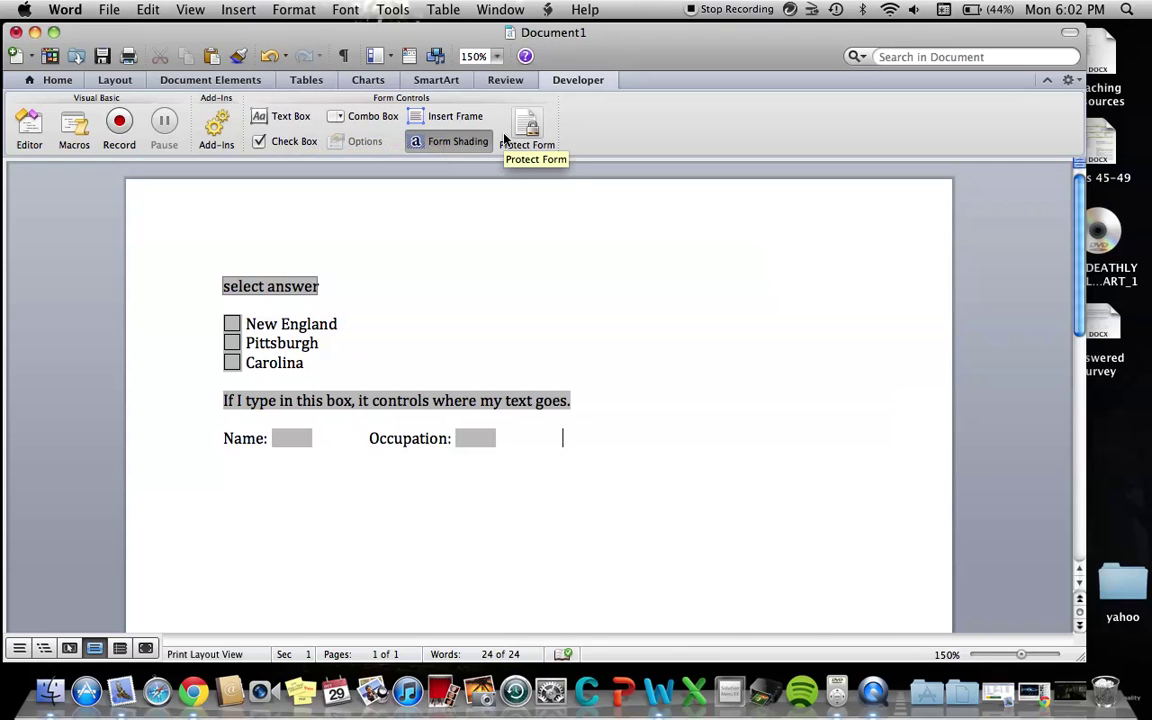
- Add a "Date of Birth:" label with a text box form field after the Occupation field on the same line
key("Tab")
key("Tab")
type("Date of Bir")
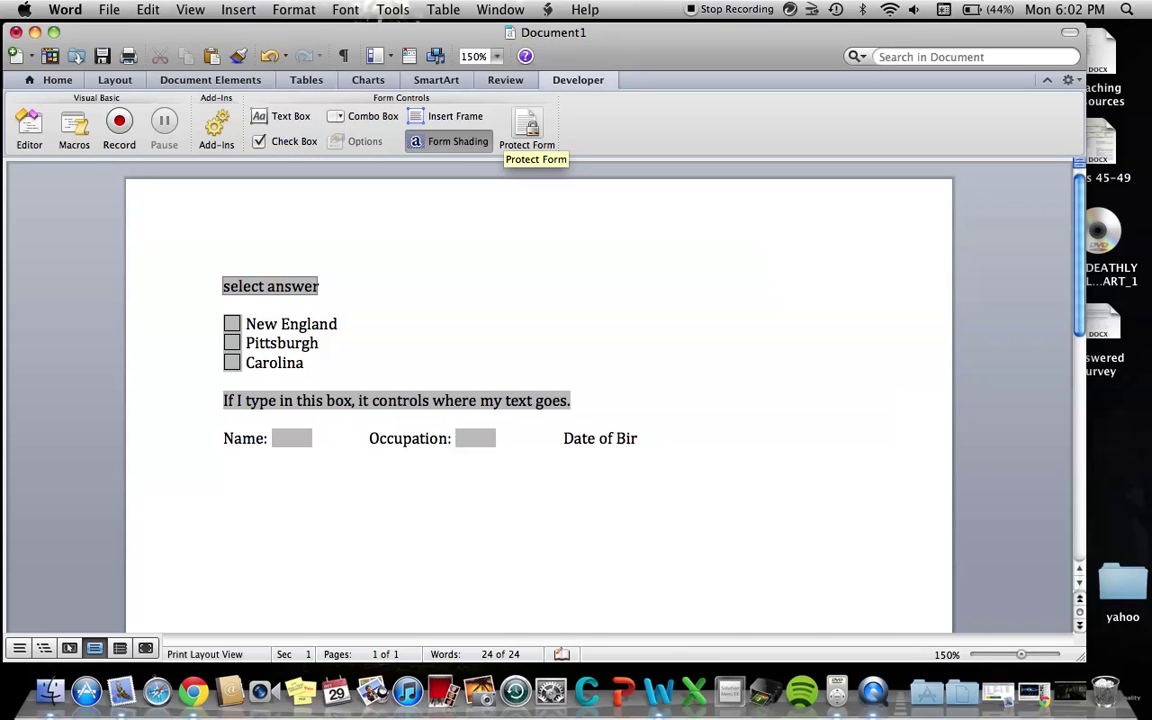
type("th:")
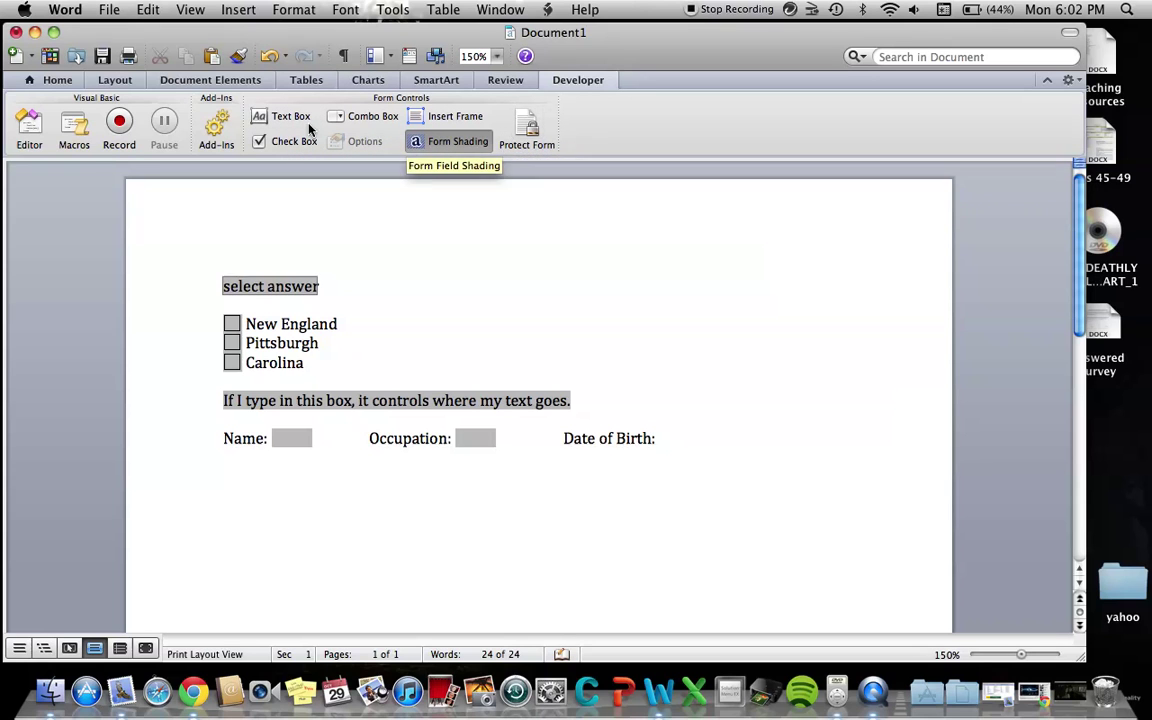
left_click(296, 122)
- Protect the form and test opening and closing its "select answer" drop-down
left_click(530, 123)
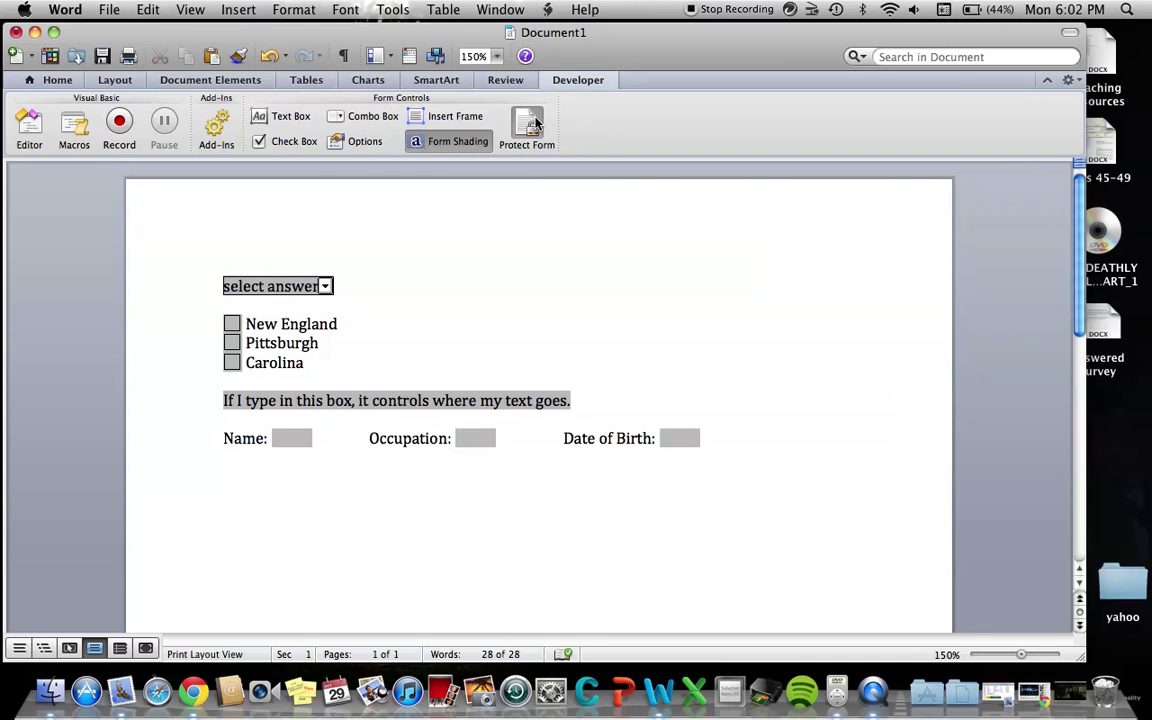
left_click(326, 286)
left_click(318, 287)
- Test the New England check box and leave it ticked
key("Tab")
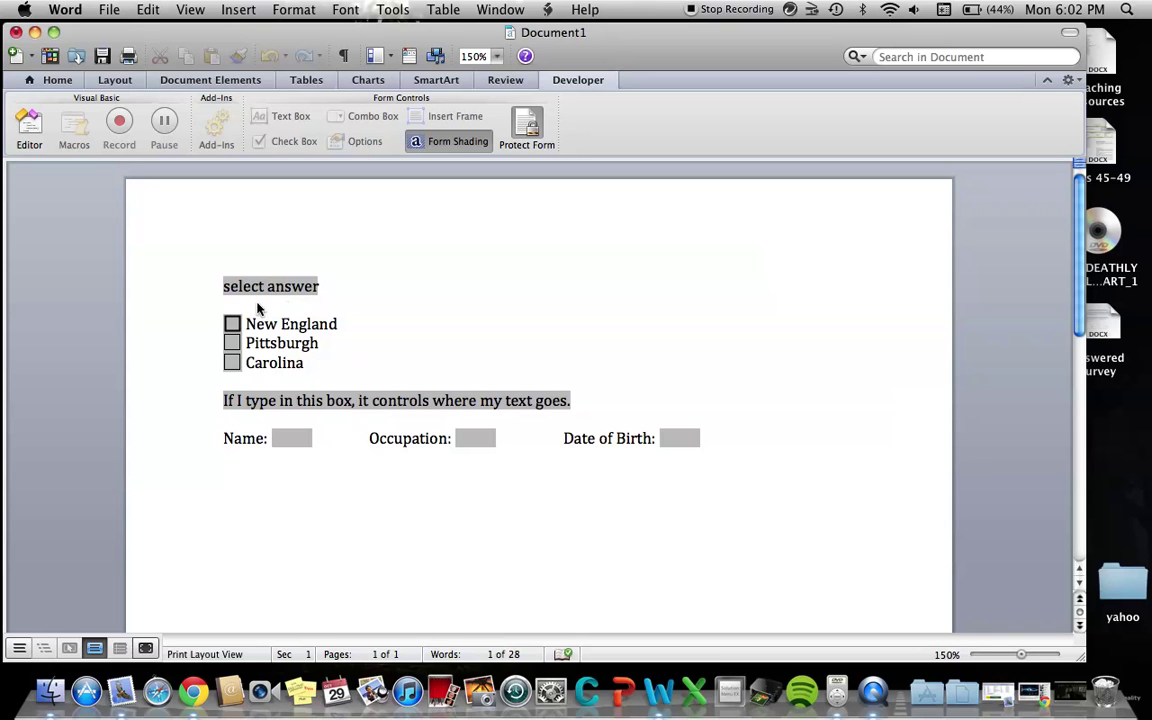
key("space")
left_click(235, 326)
left_click(235, 326)
- Fill in the Name field with a first name, Occupation with "Business" and Date of Birth with the placeholder "Birthday"
left_click(290, 443)
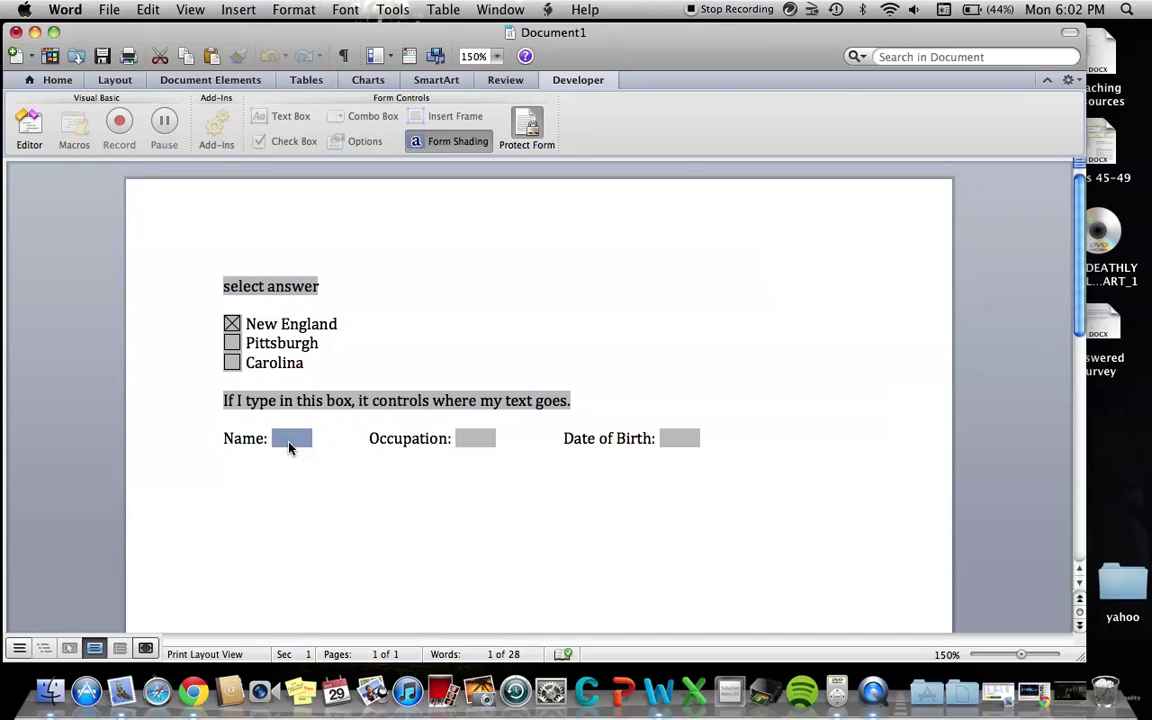
type("Bob")
key("Tab")
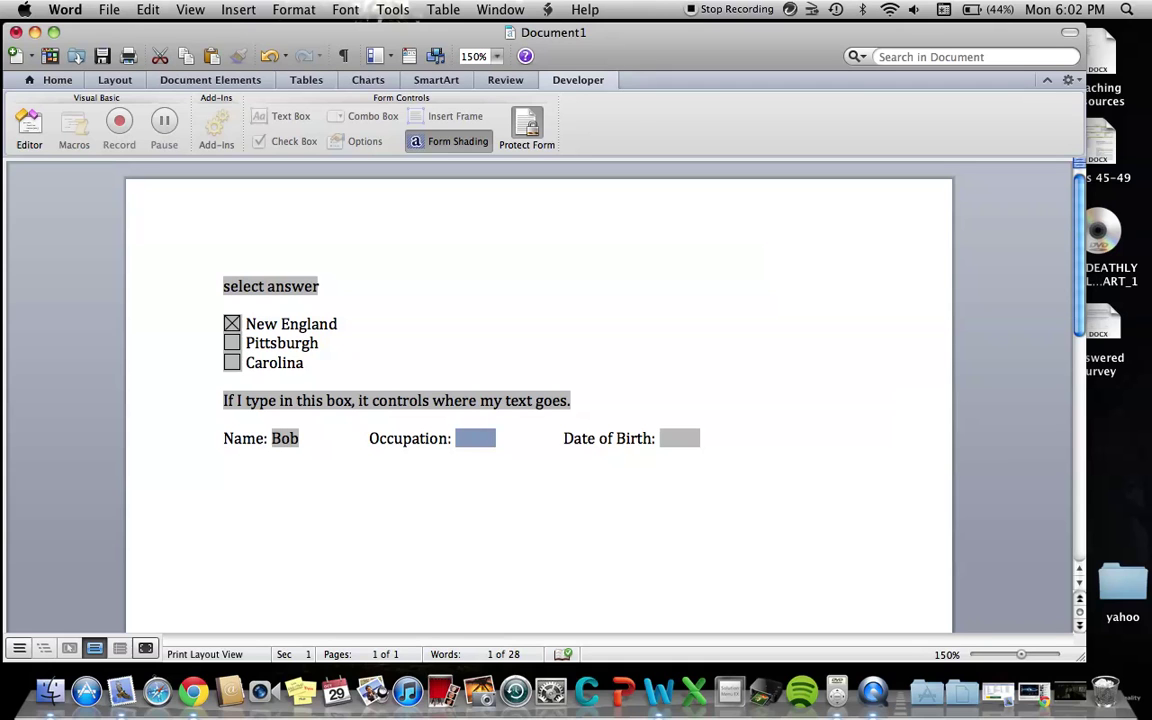
type("Business")
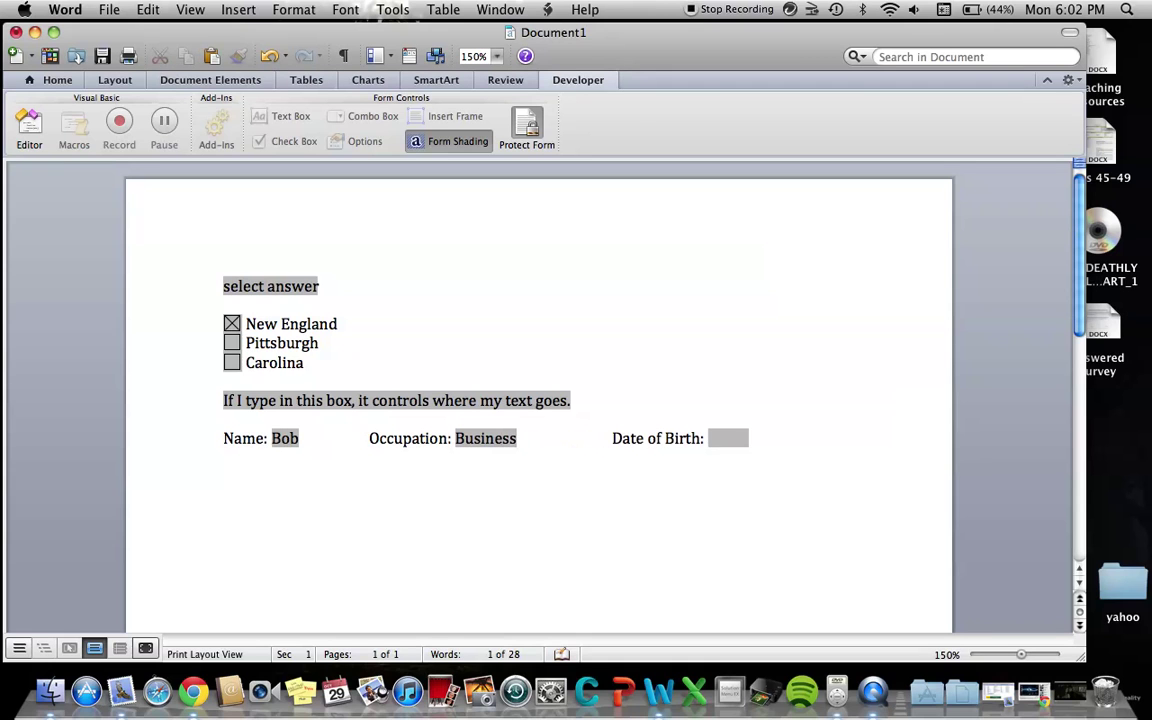
key("Tab")
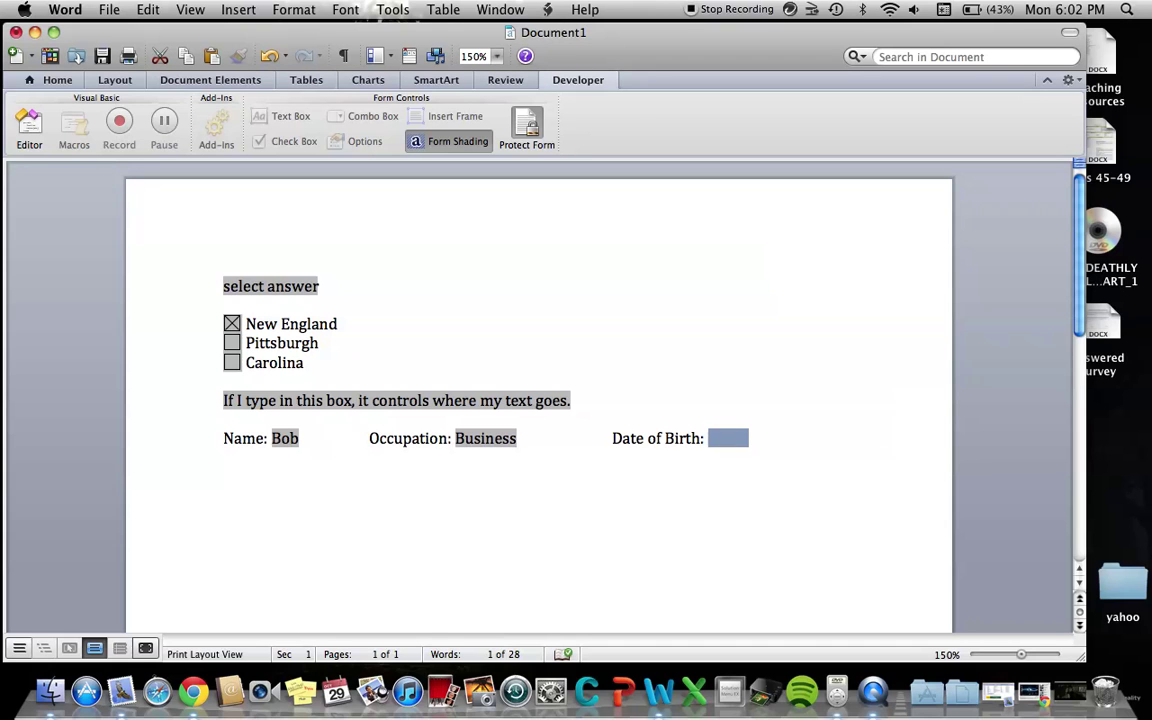
type("Birthday")
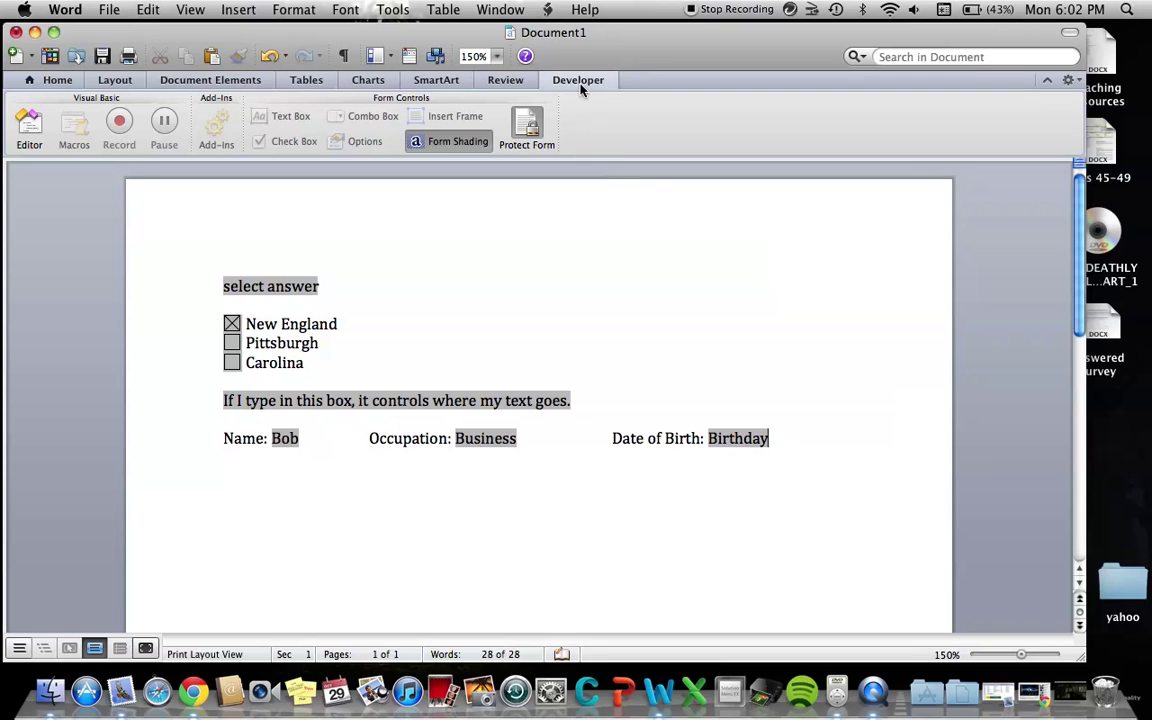
- Toggle form protection to test how the "select answer" drop-down opens when protected, and leave the form unprotected
left_click(530, 128)
left_click(530, 128)
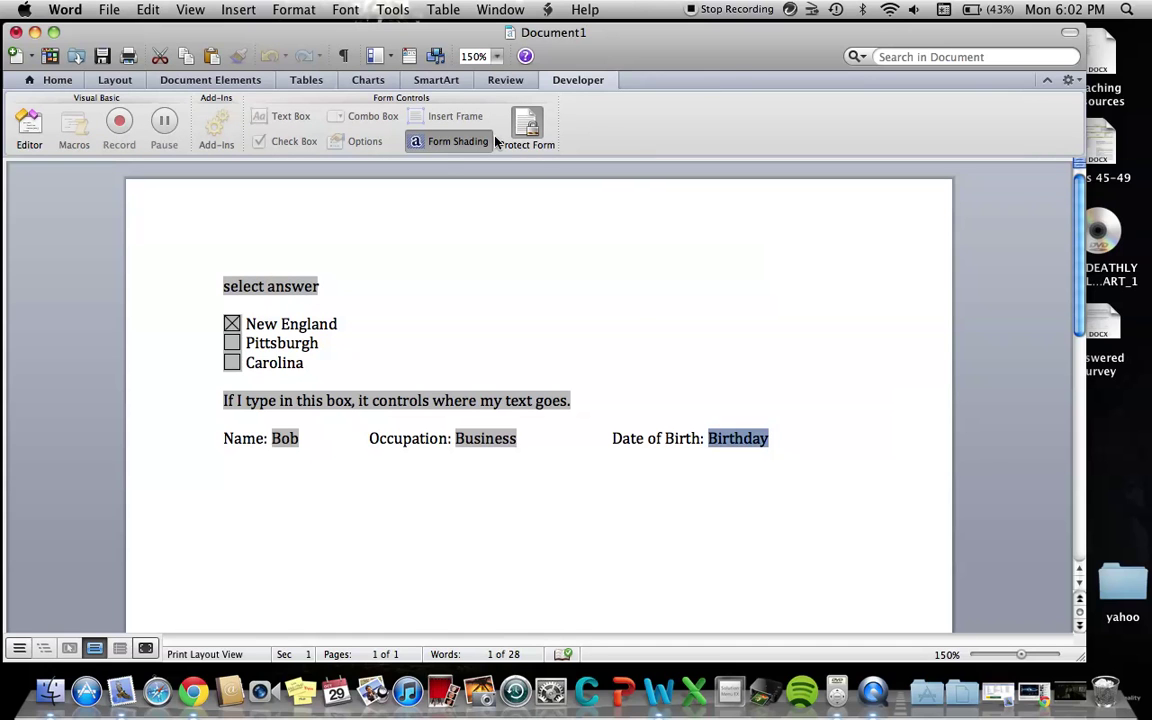
left_click(530, 128)
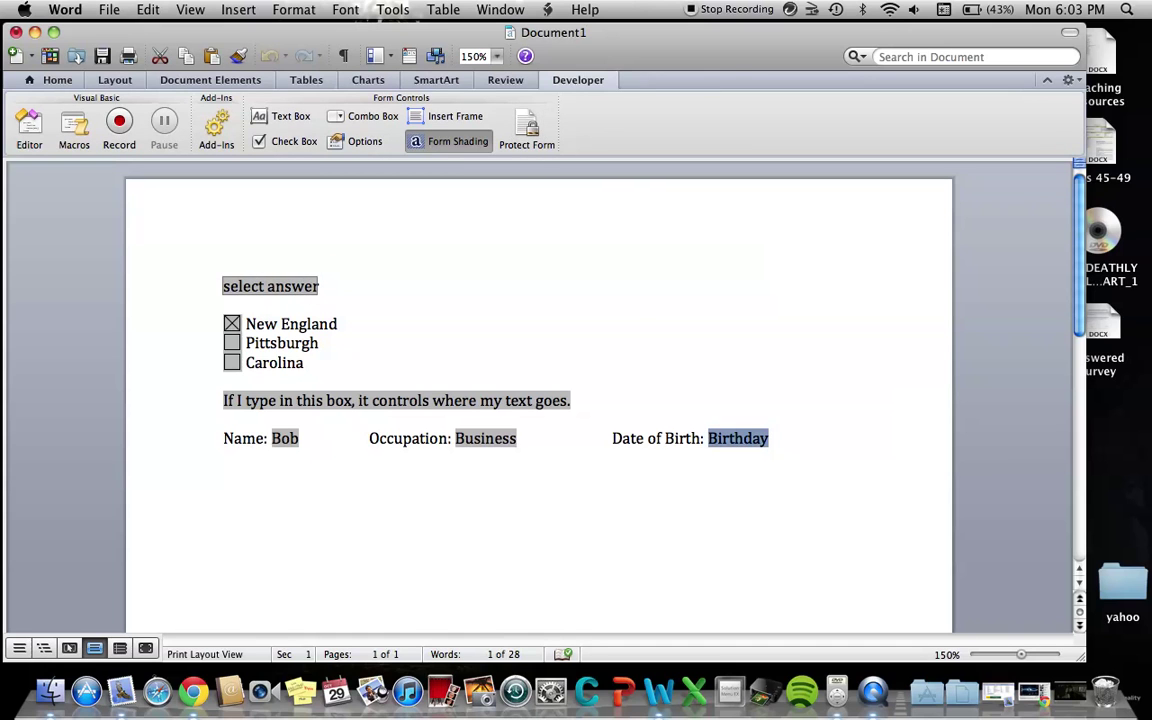
left_click(522, 132)
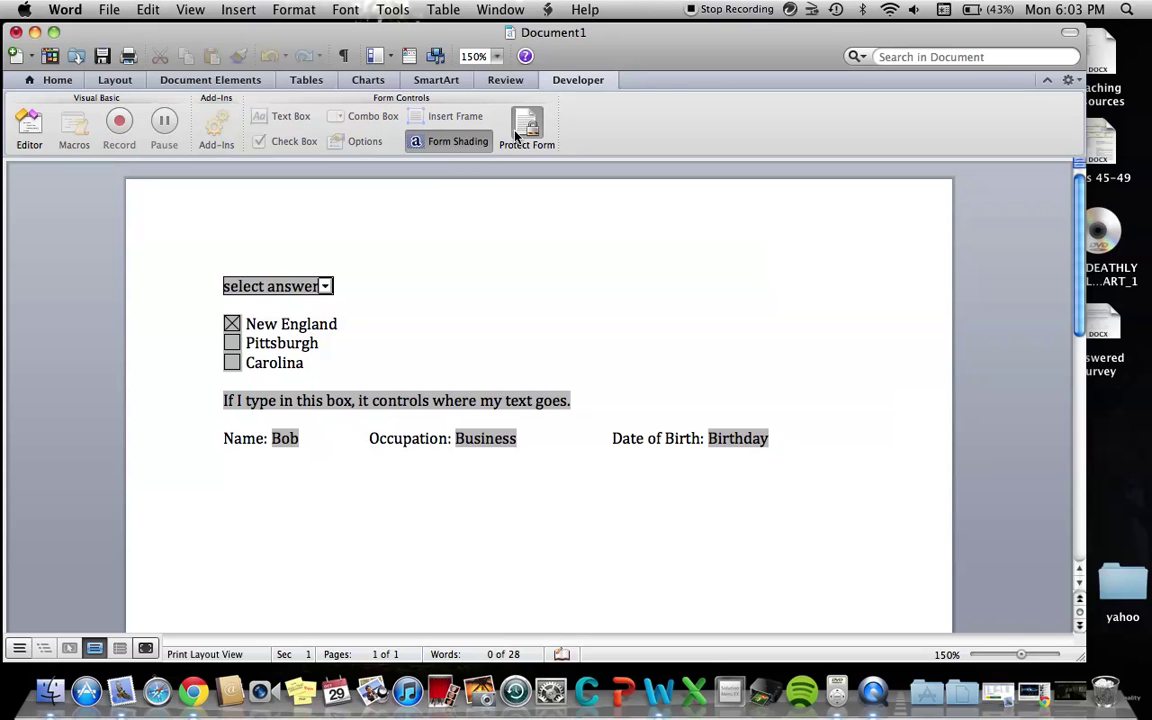
left_click(325, 286)
left_click(326, 286)
left_click(533, 136)
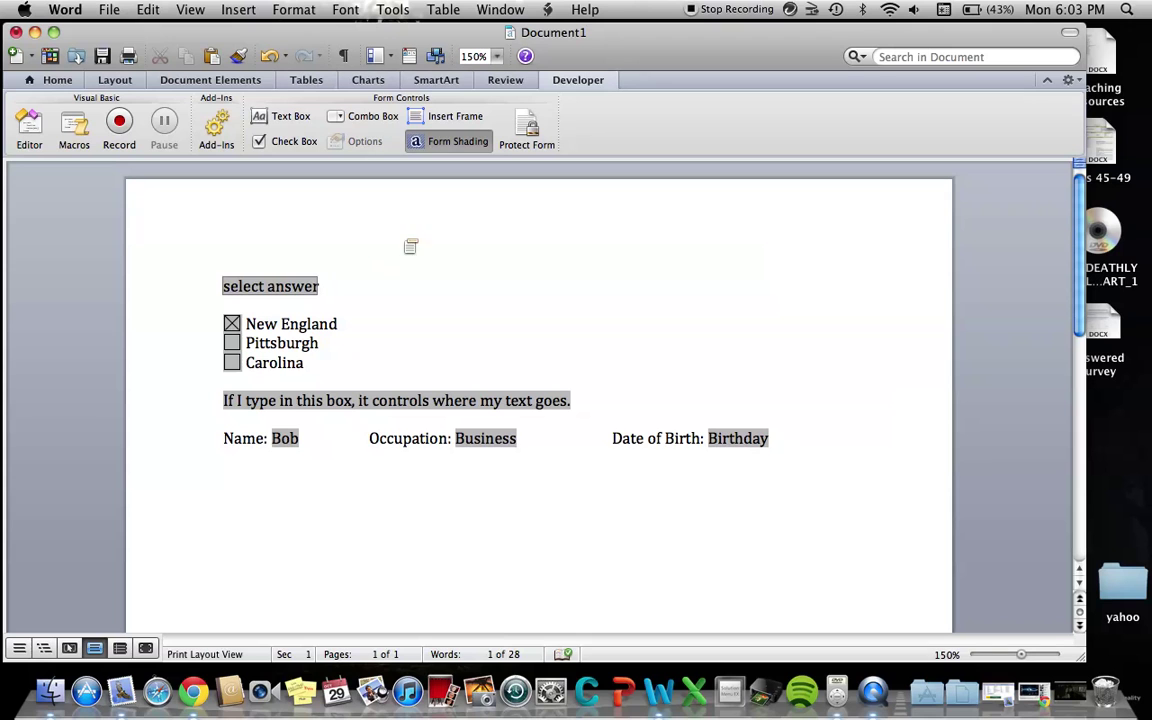
- Insert a second combo box form field beside "select answer", open its field options, and undo the insertion
left_click(373, 117)
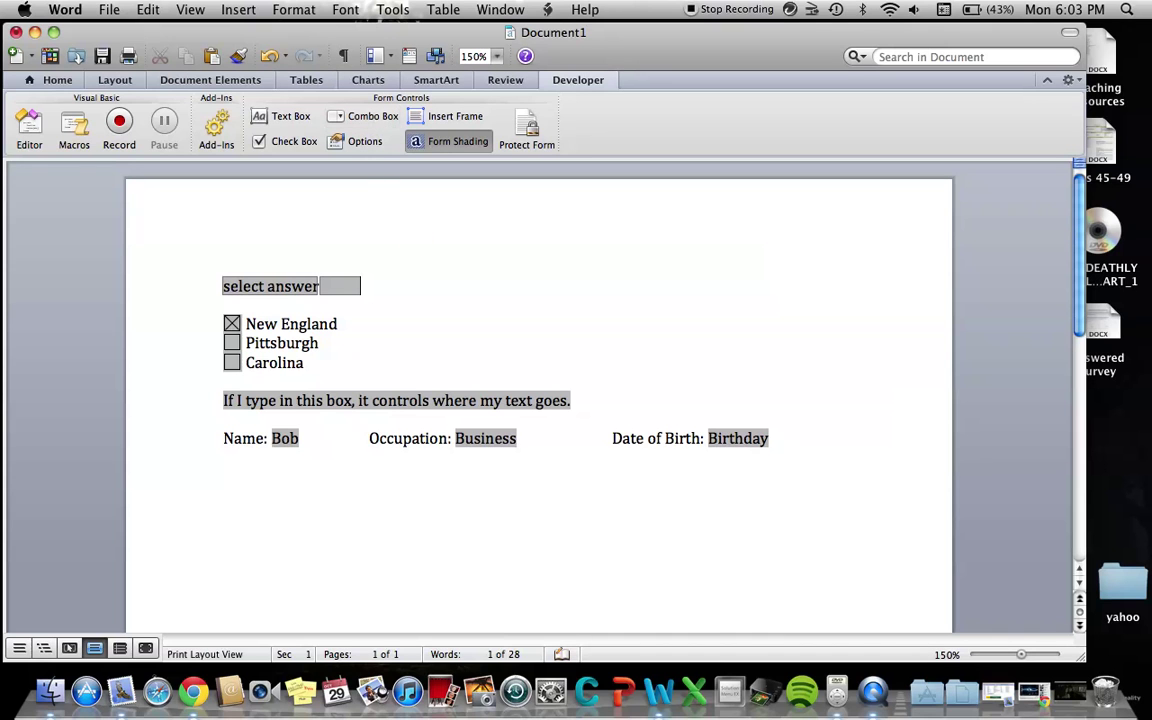
double_click(346, 288)
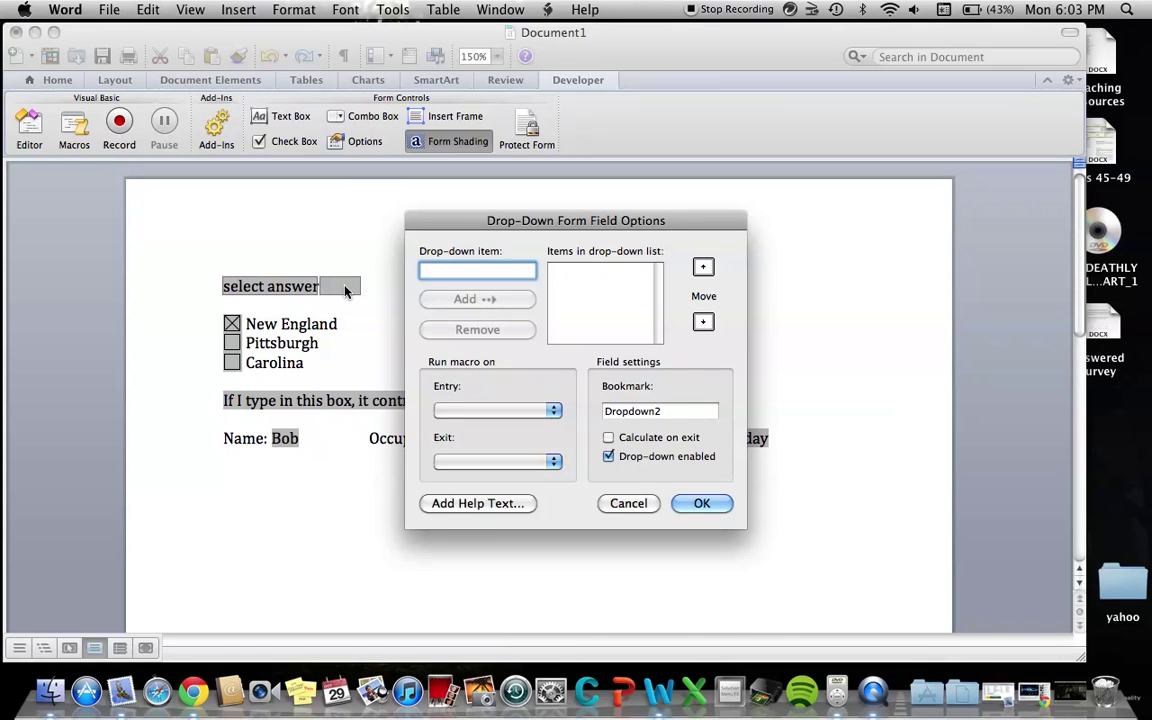
key("Return")
key("super+z")
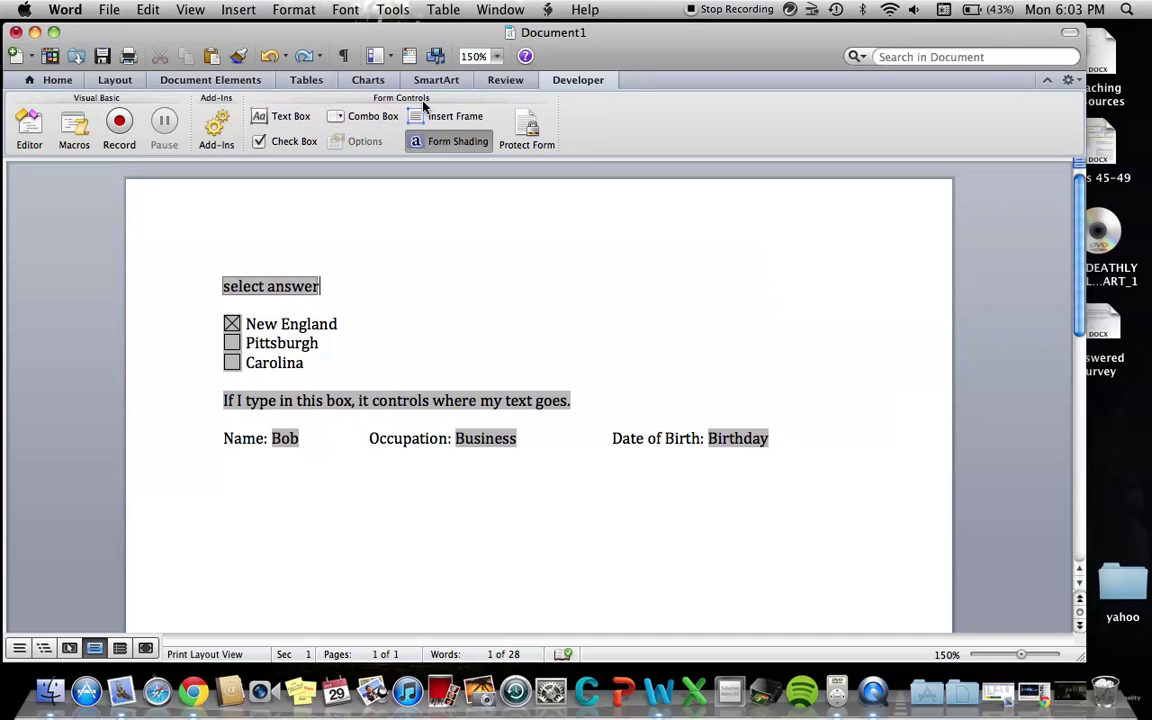
- Examine the Developer entry among the tabs listed in Word's Ribbon preferences, and confirm the preferences
left_click(557, 82)
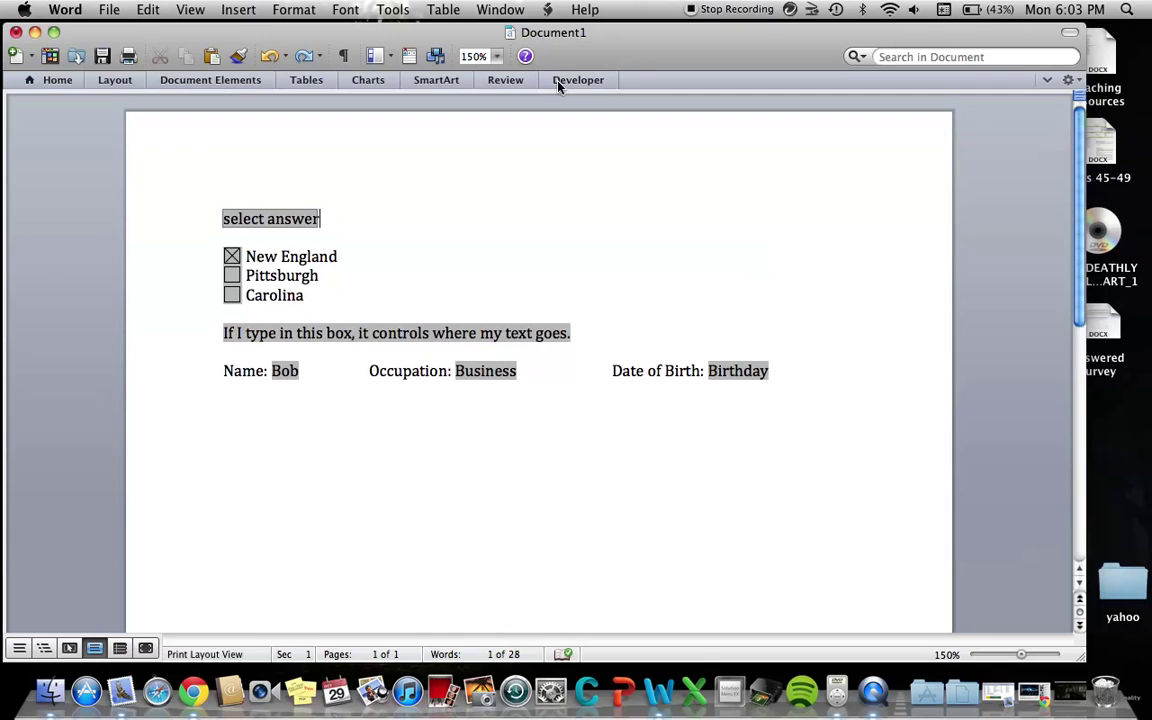
left_click(560, 82)
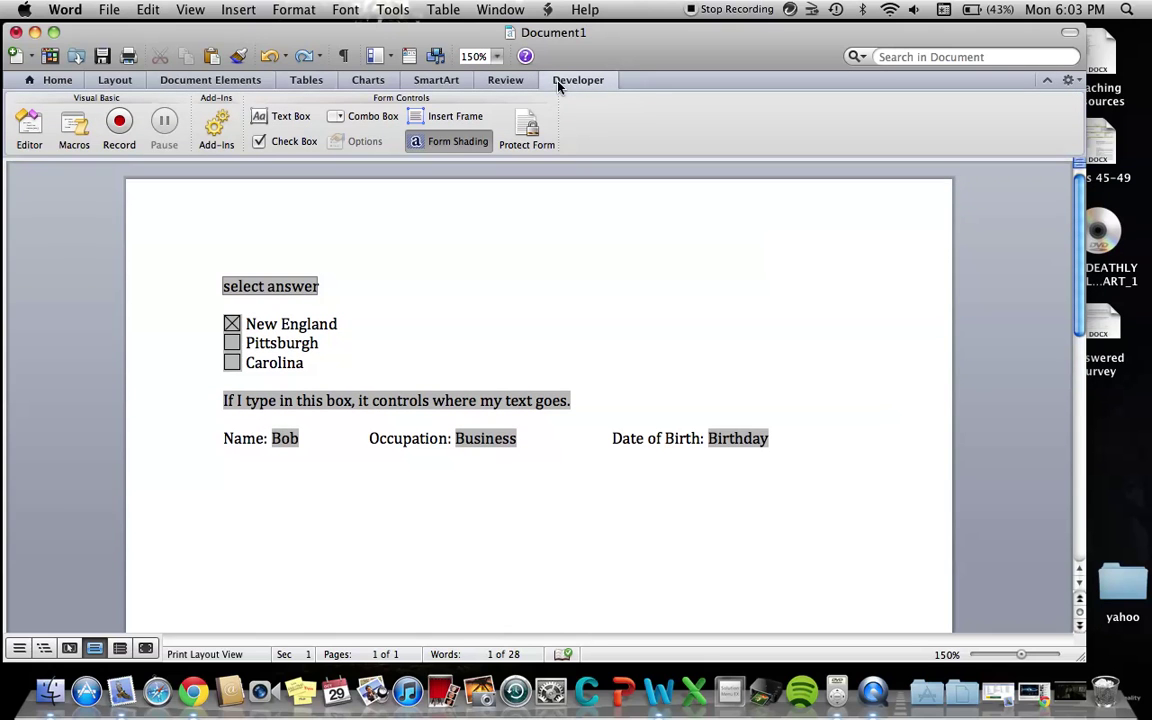
left_click(57, 11)
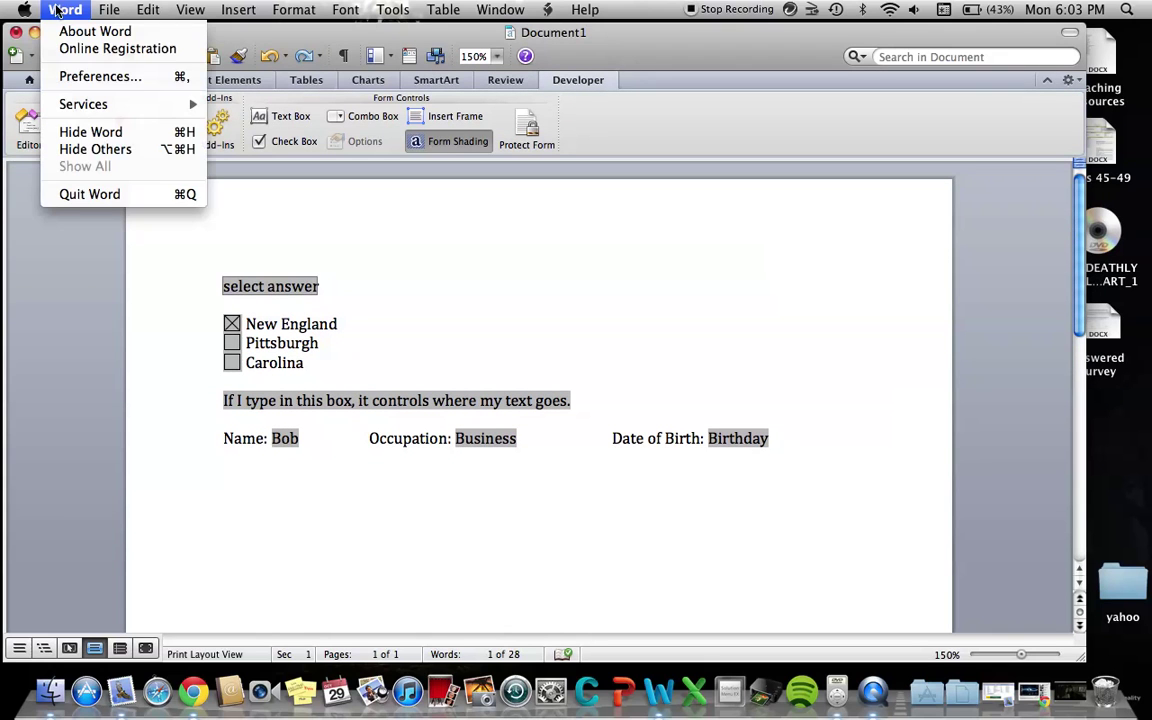
left_click(80, 76)
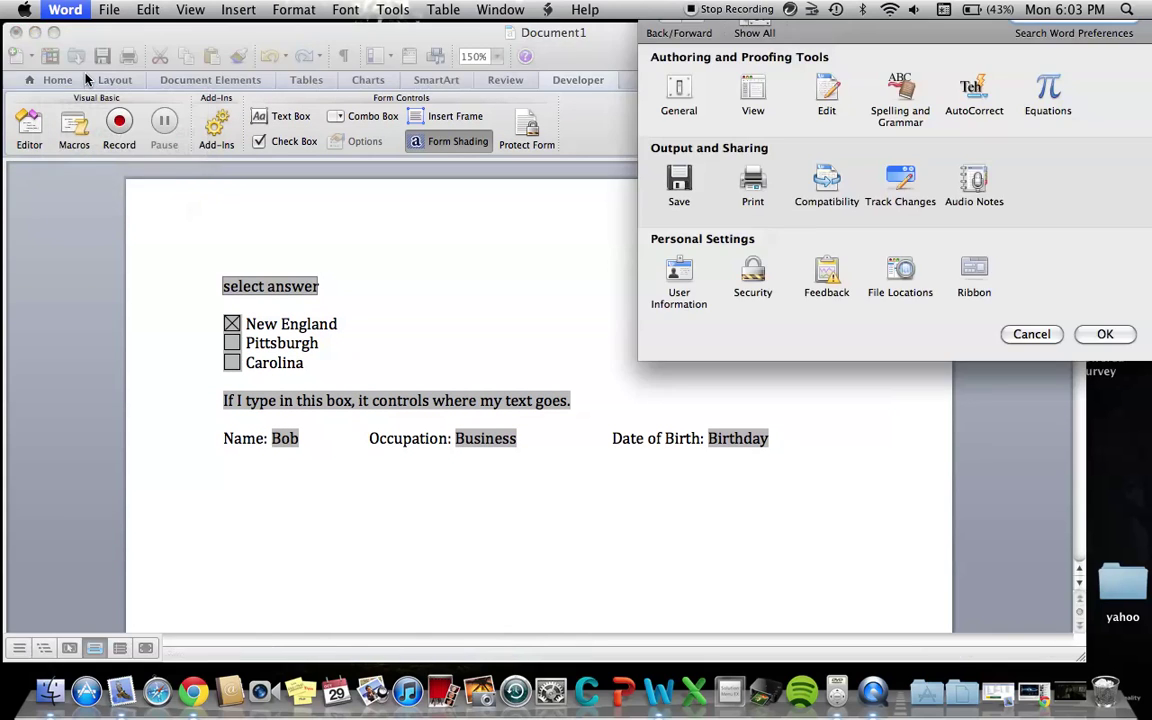
left_click(973, 266)
scroll(866, 266, "down", 3)
scroll(862, 268, "down", 1)
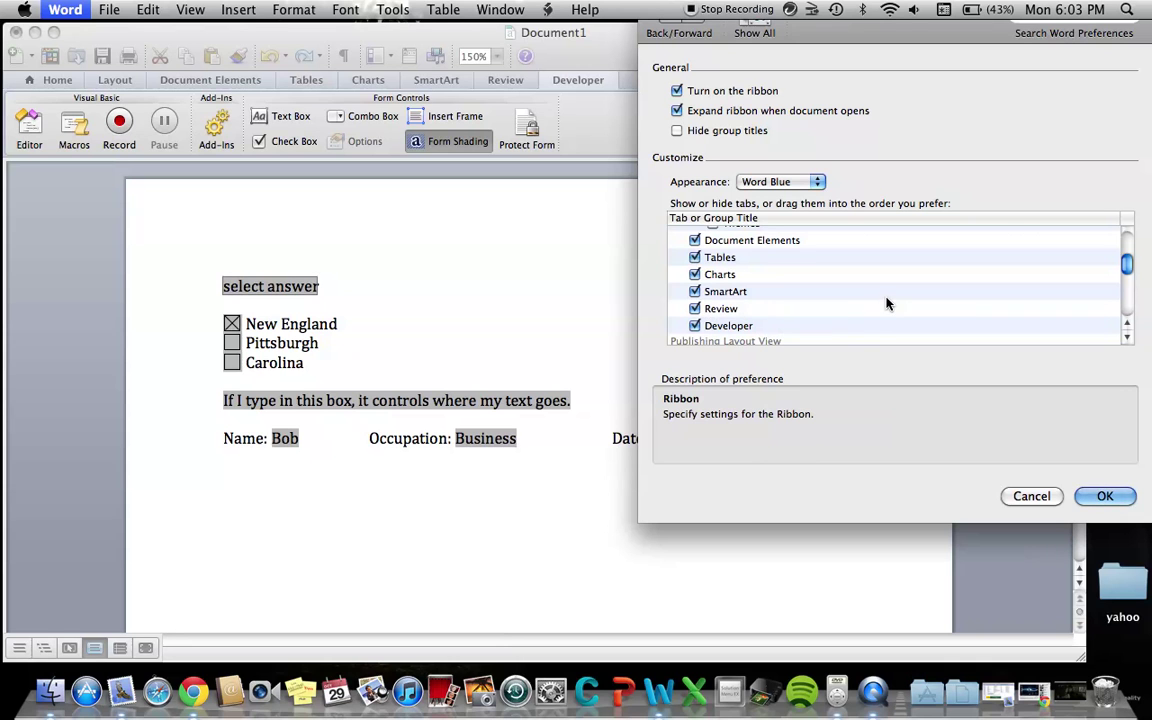
scroll(887, 303, "down", 1)
left_click(1104, 496)
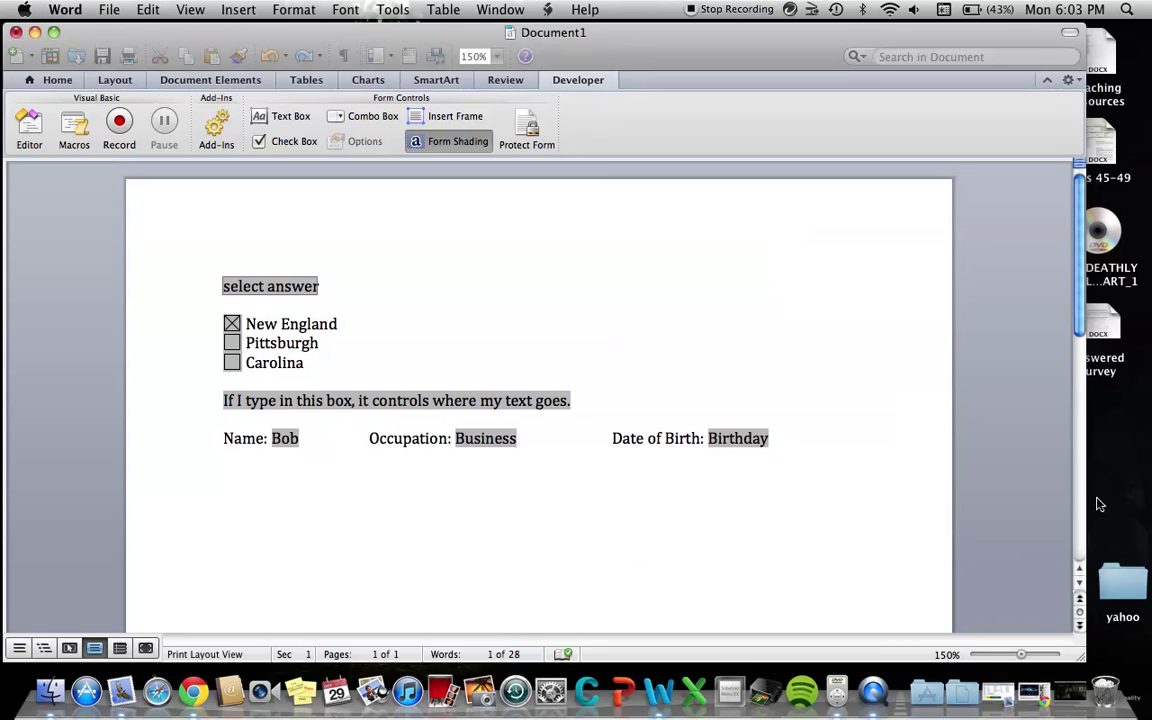